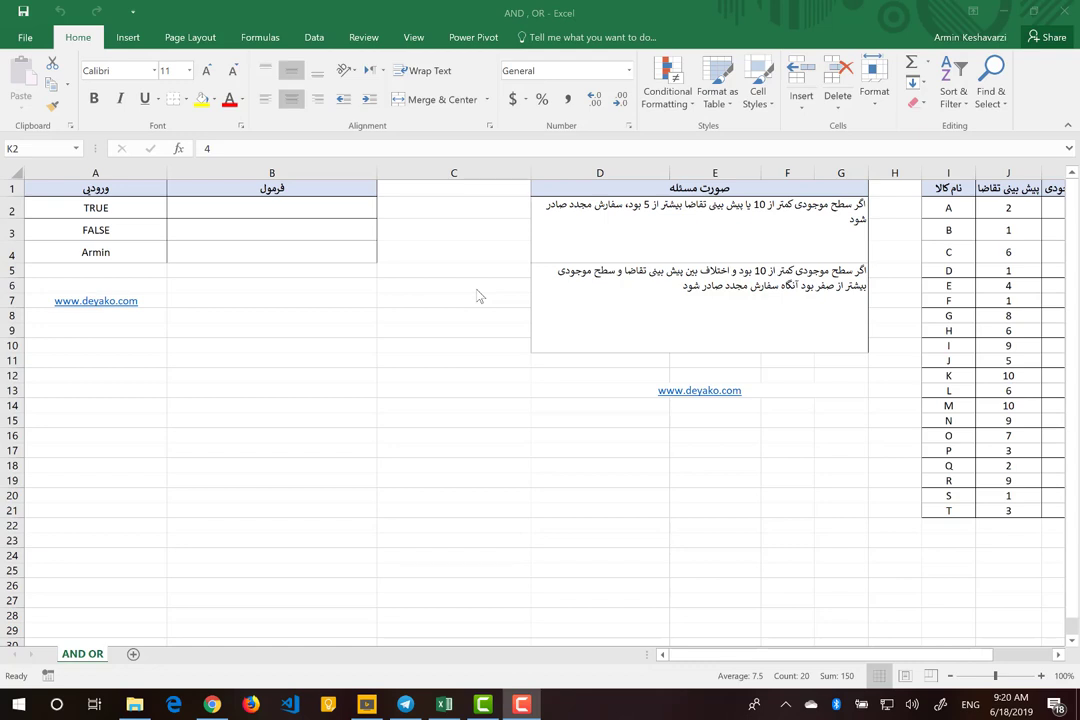
Start an AND formula in cell B2 with cell A2 as its first condition.
{"action": "left_click", "coordinate": [222, 213]}
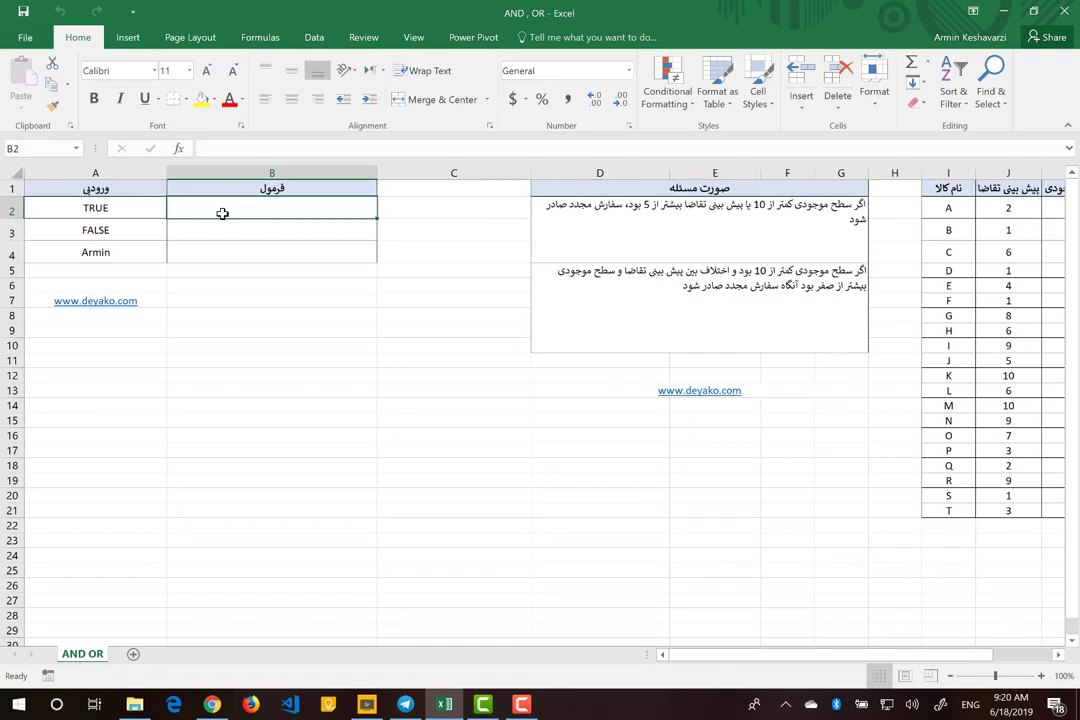
{"action": "type", "text": "And"}
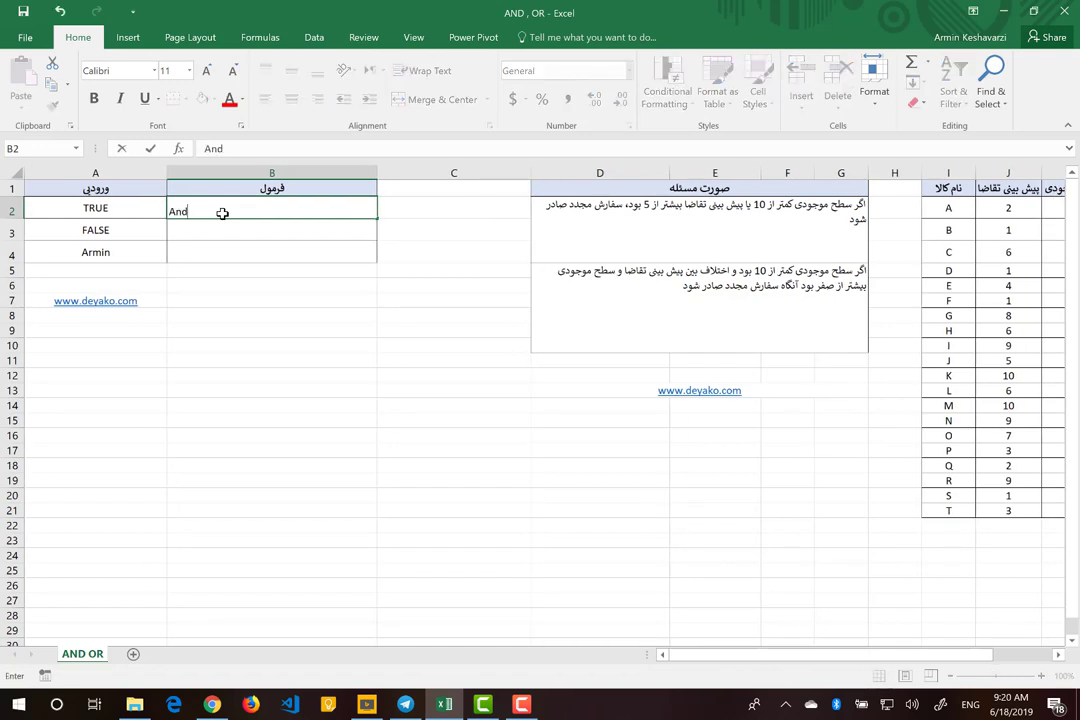
{"action": "key", "text": "BackSpace"}
{"action": "key", "text": "BackSpace"}
{"action": "key", "text": "BackSpace"}
{"action": "type", "text": "=And"}
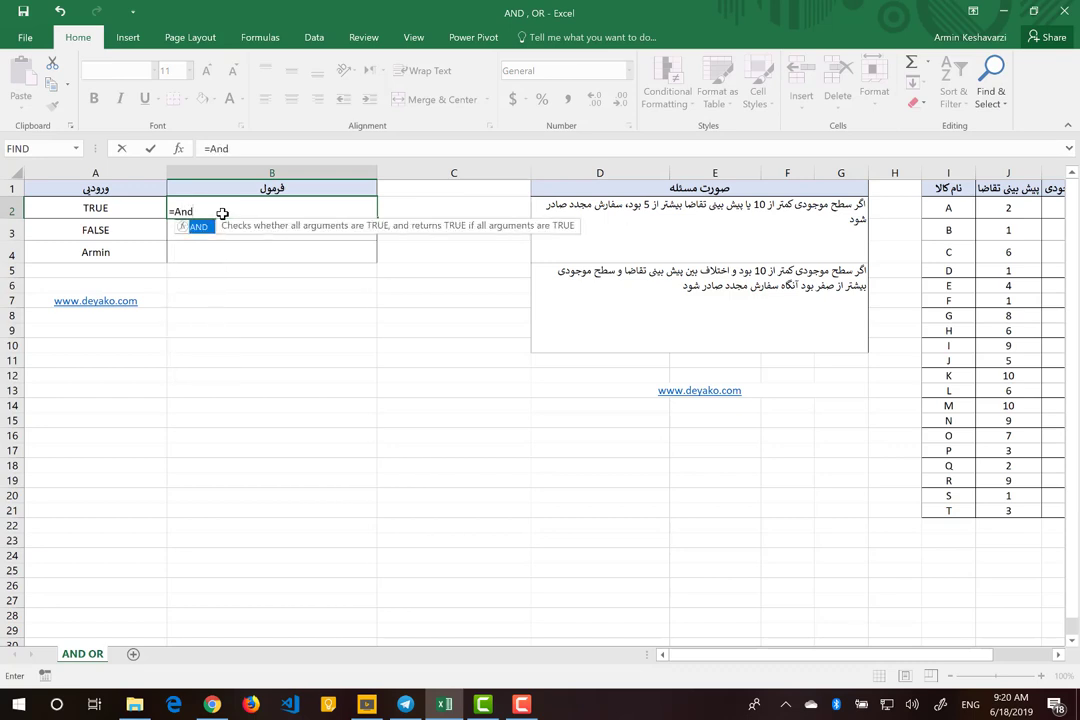
{"action": "key", "text": "Tab"}
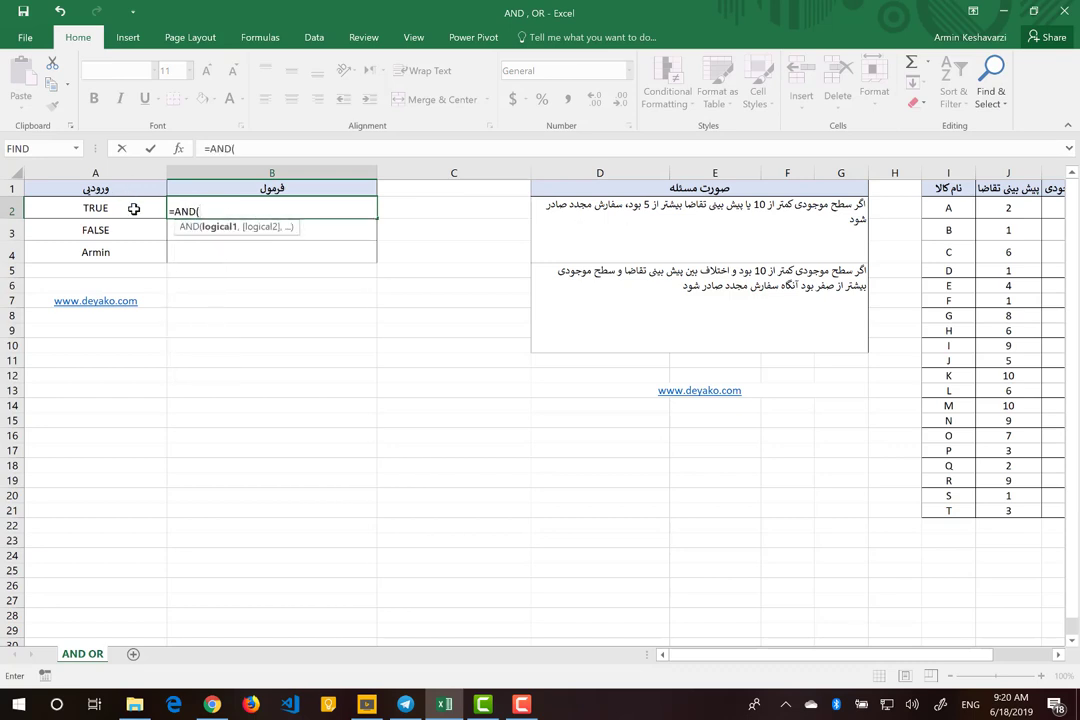
{"action": "mouse_move", "coordinate": [134, 208]}
{"action": "left_mouse_down"}
{"action": "mouse_move", "coordinate": [133, 253]}
{"action": "mouse_move", "coordinate": [137, 206]}
{"action": "left_mouse_up"}
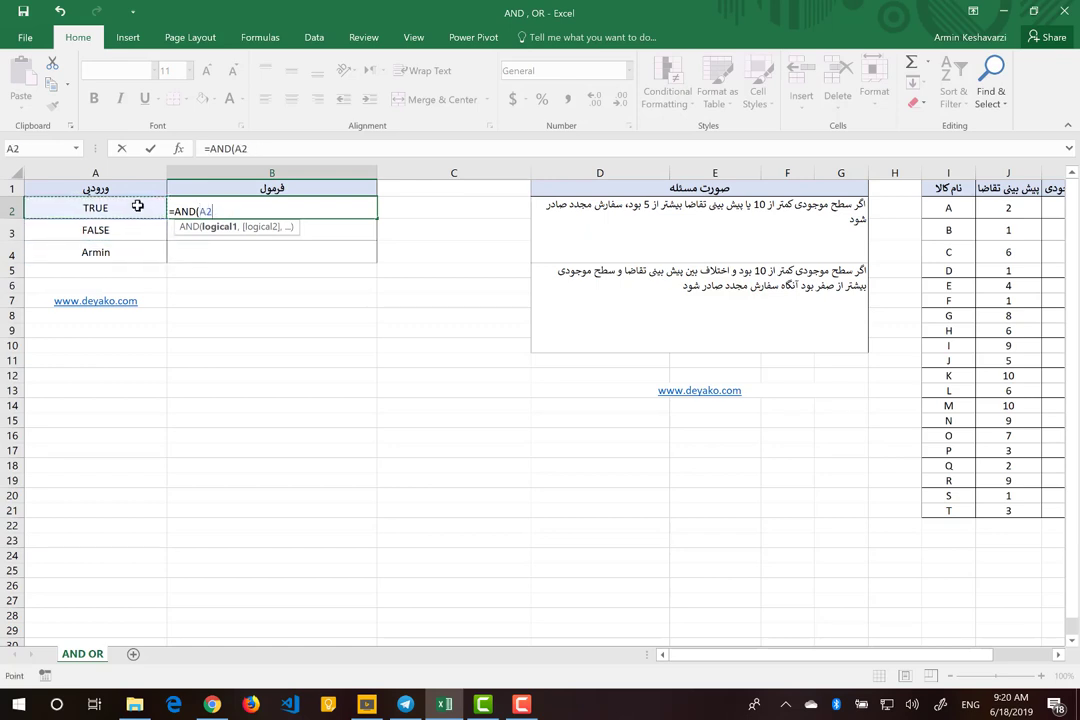
Add cell A3 as the second condition in the AND function's arguments and complete the formula.
{"action": "left_click", "coordinate": [183, 150]}
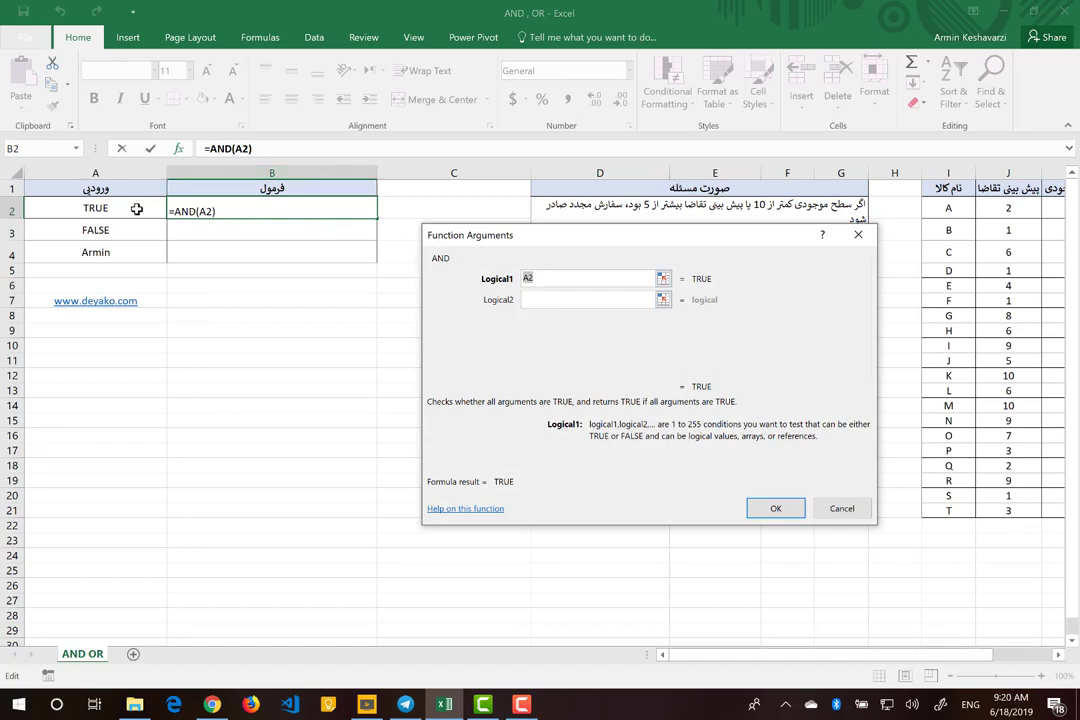
{"action": "left_click", "coordinate": [136, 208]}
{"action": "left_click", "coordinate": [533, 302]}
{"action": "left_click", "coordinate": [105, 232]}
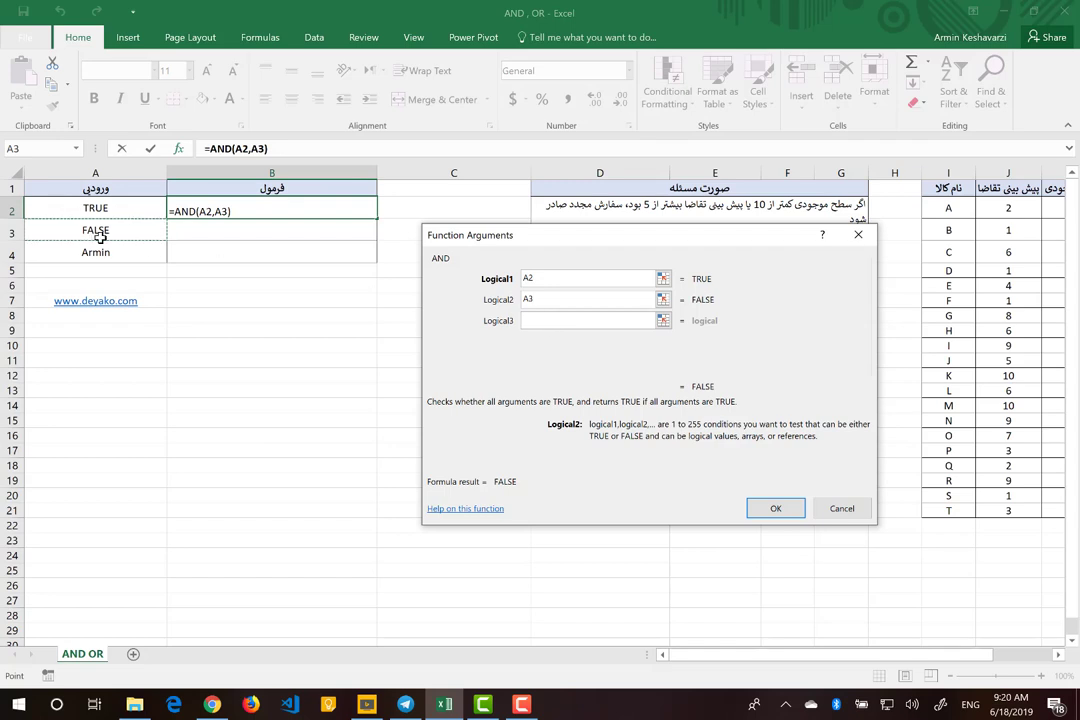
{"action": "left_click", "coordinate": [762, 514]}
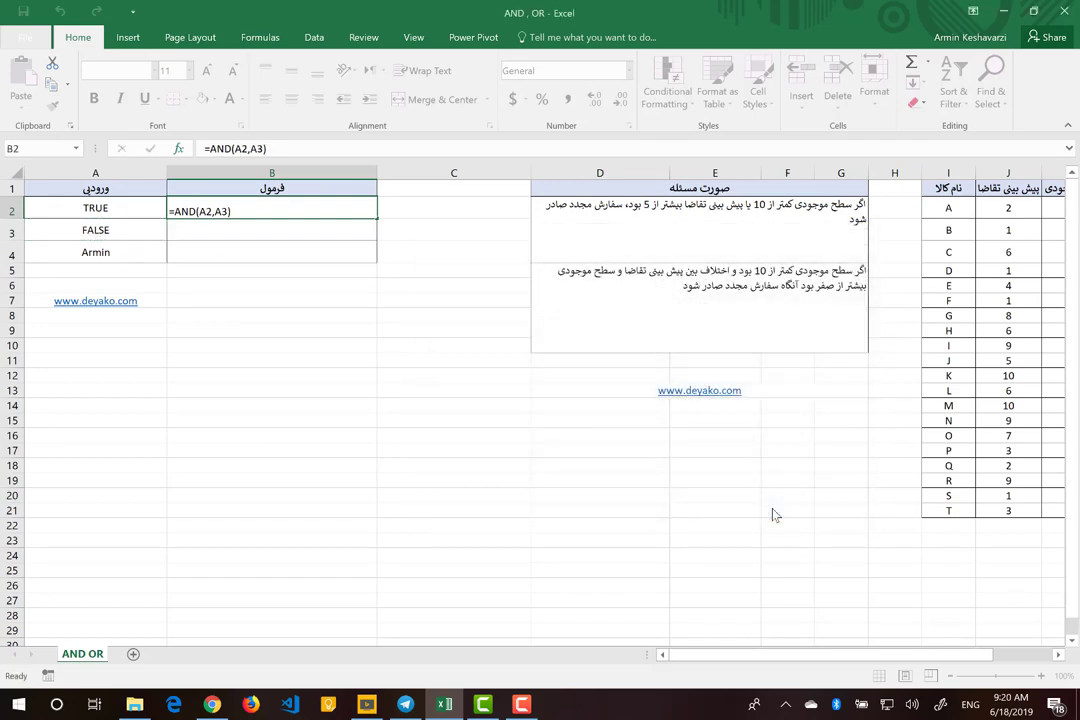
Set the input in A3 to TRUE and check the AND result in B2.
{"action": "mouse_move", "coordinate": [130, 222]}
{"action": "left_mouse_down"}
{"action": "mouse_move", "coordinate": [156, 205]}
{"action": "mouse_move", "coordinate": [128, 214]}
{"action": "left_mouse_up"}
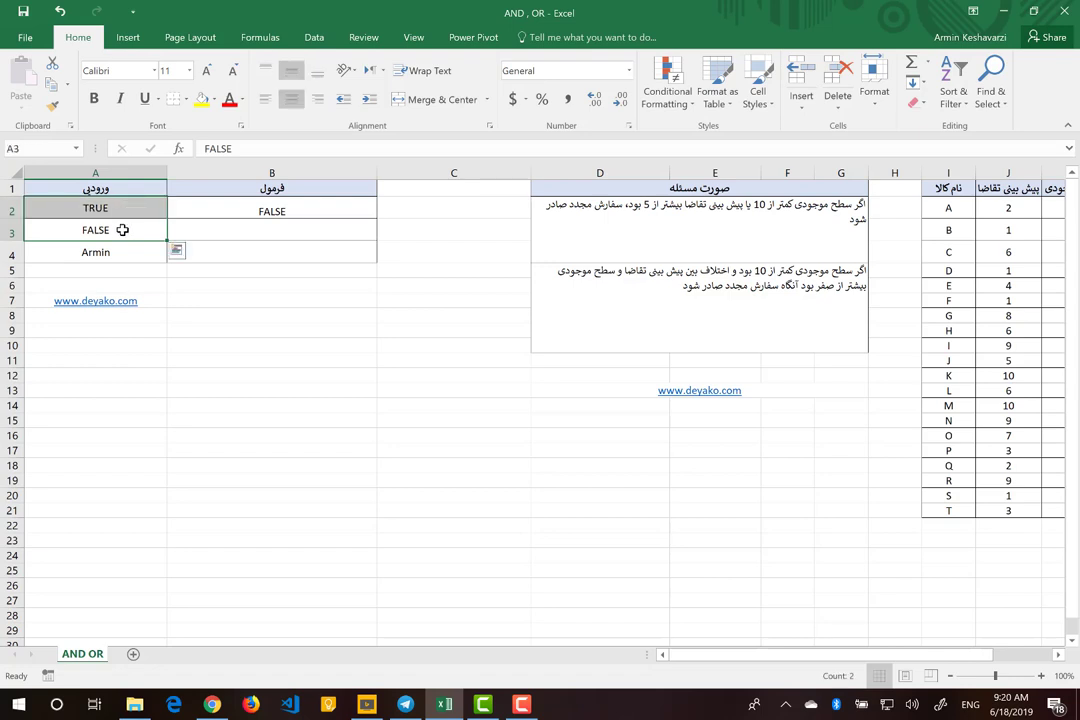
{"action": "left_click", "coordinate": [122, 230]}
{"action": "type", "text": "True"}
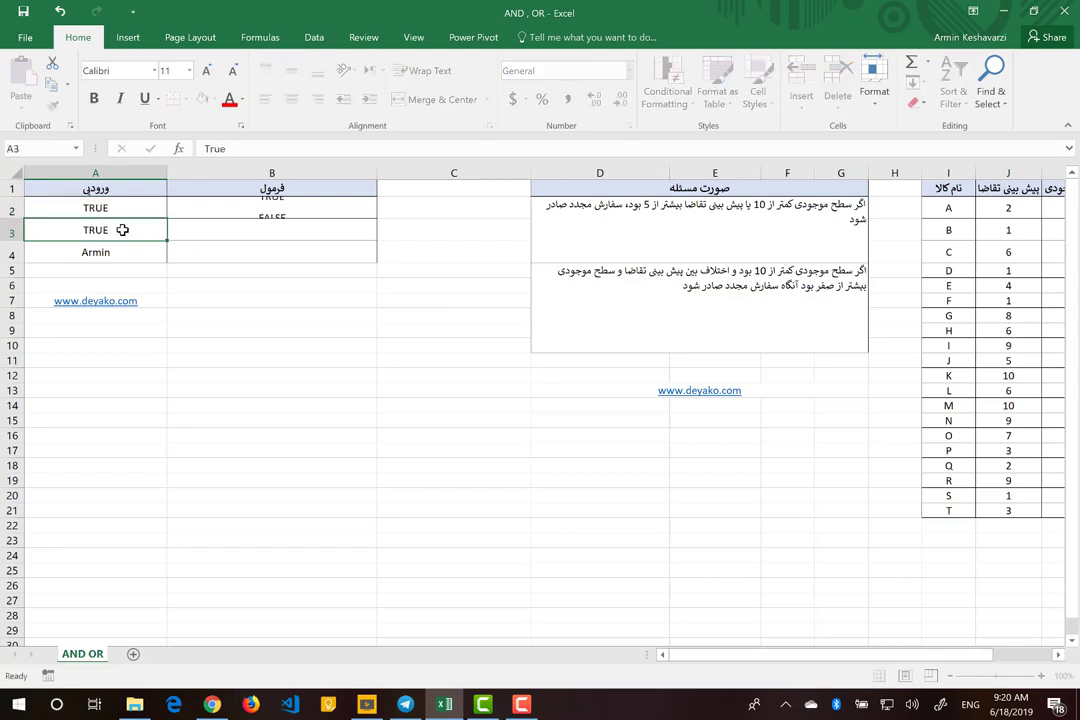
{"action": "key", "text": "Return"}
{"action": "left_click_drag", "start_coordinate": [120, 215], "coordinate": [140, 221]}
{"action": "left_click", "coordinate": [270, 207]}
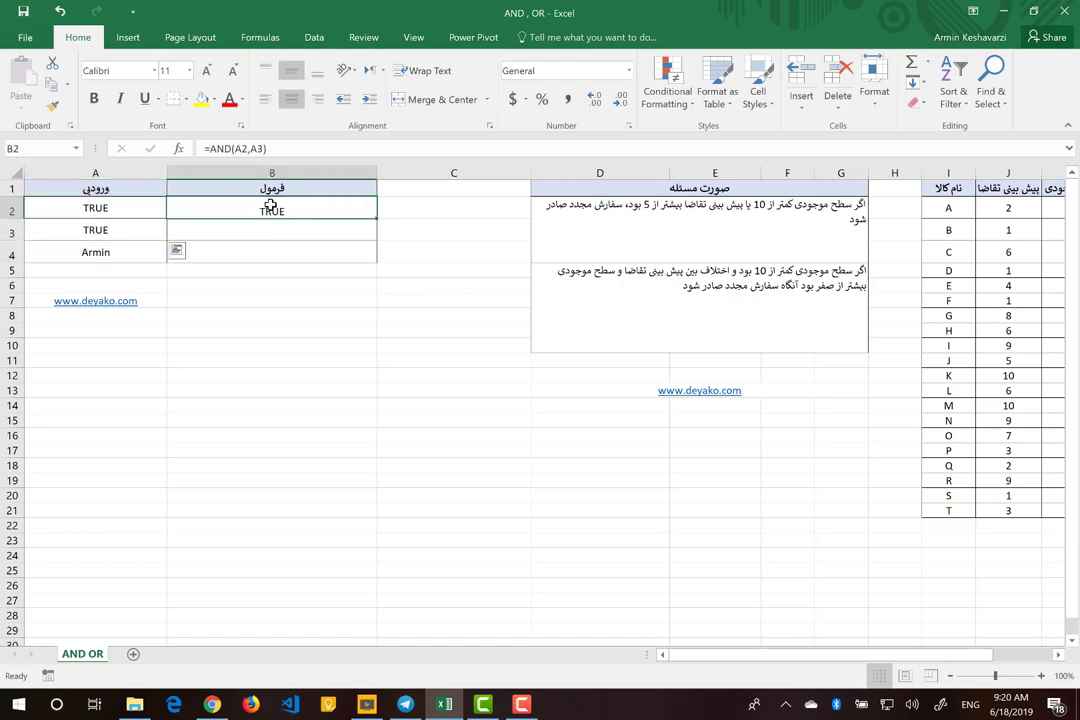
Set the inputs in A2 and A3 to FALSE, one after the other, and check the AND result in B2.
{"action": "left_click", "coordinate": [120, 213]}
{"action": "type", "text": "False"}
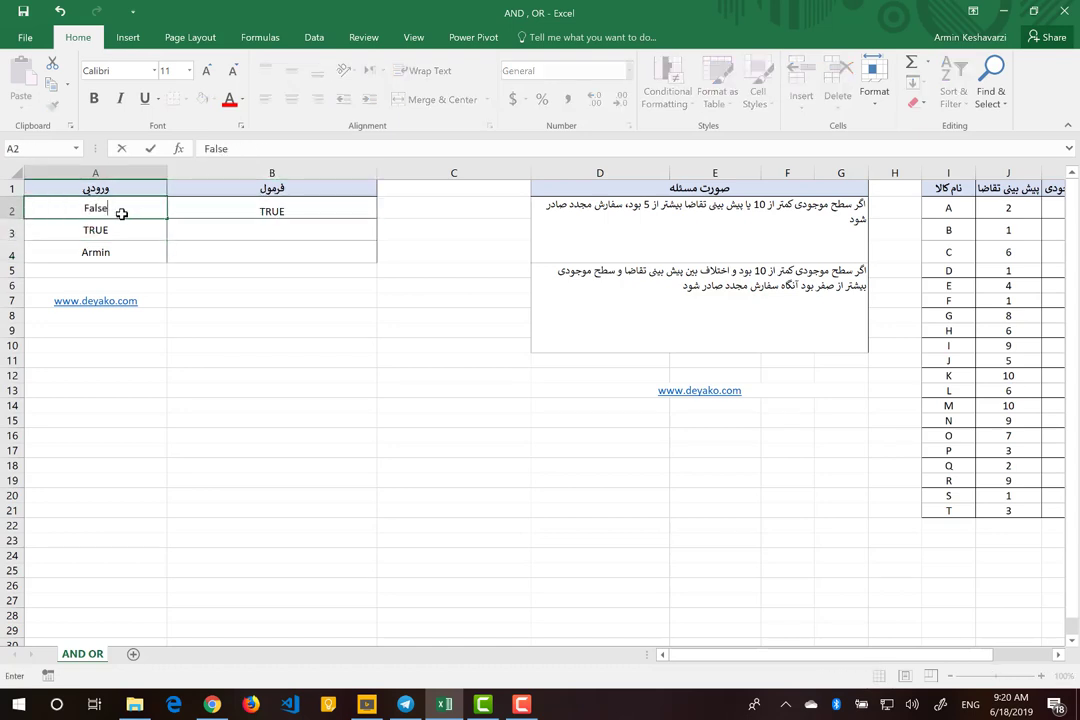
{"action": "key", "text": "Return"}
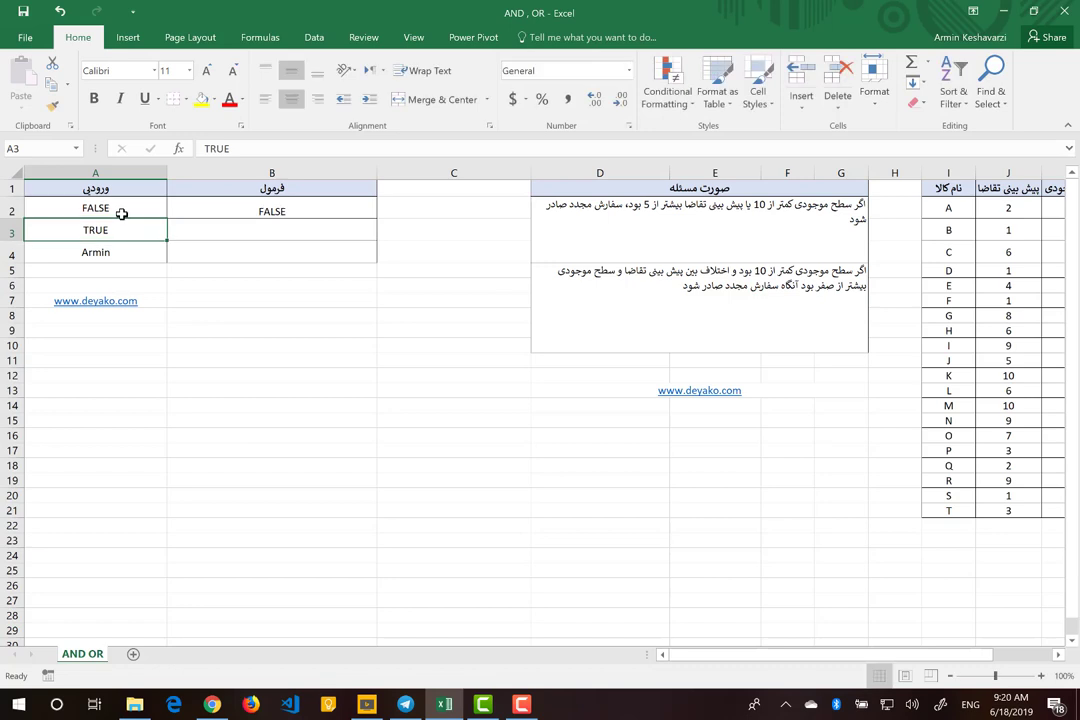
{"action": "type", "text": "False"}
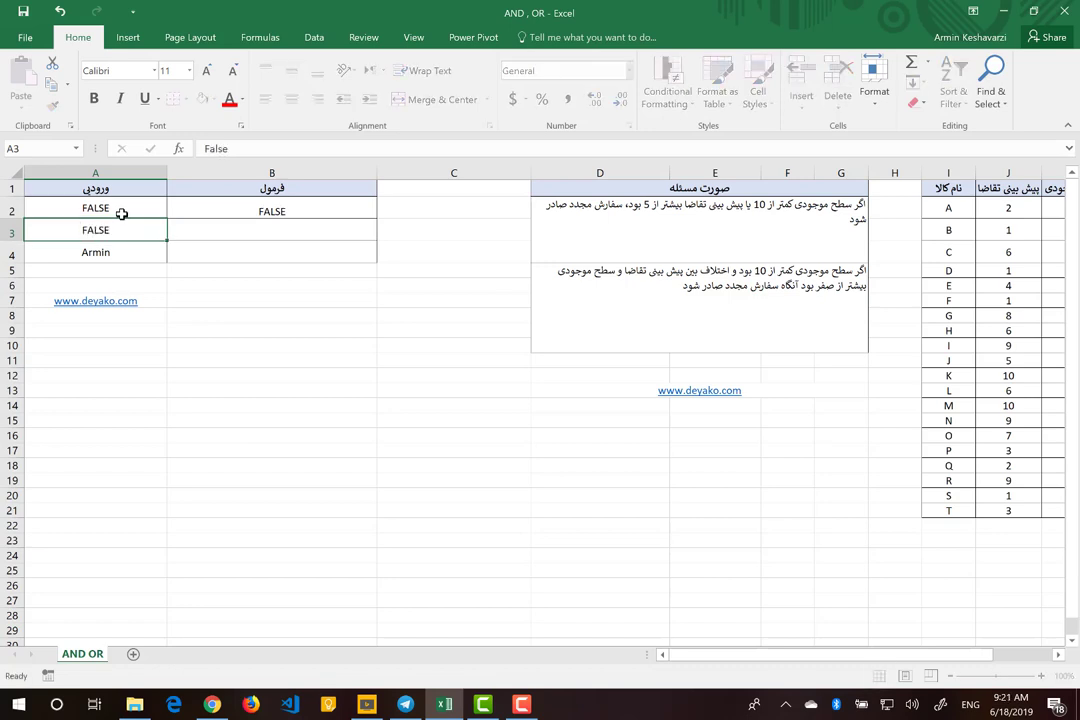
{"action": "key", "text": "Return"}
{"action": "mouse_move", "coordinate": [121, 213]}
{"action": "left_mouse_down"}
{"action": "mouse_move", "coordinate": [110, 229]}
{"action": "mouse_move", "coordinate": [122, 231]}
{"action": "left_mouse_up"}
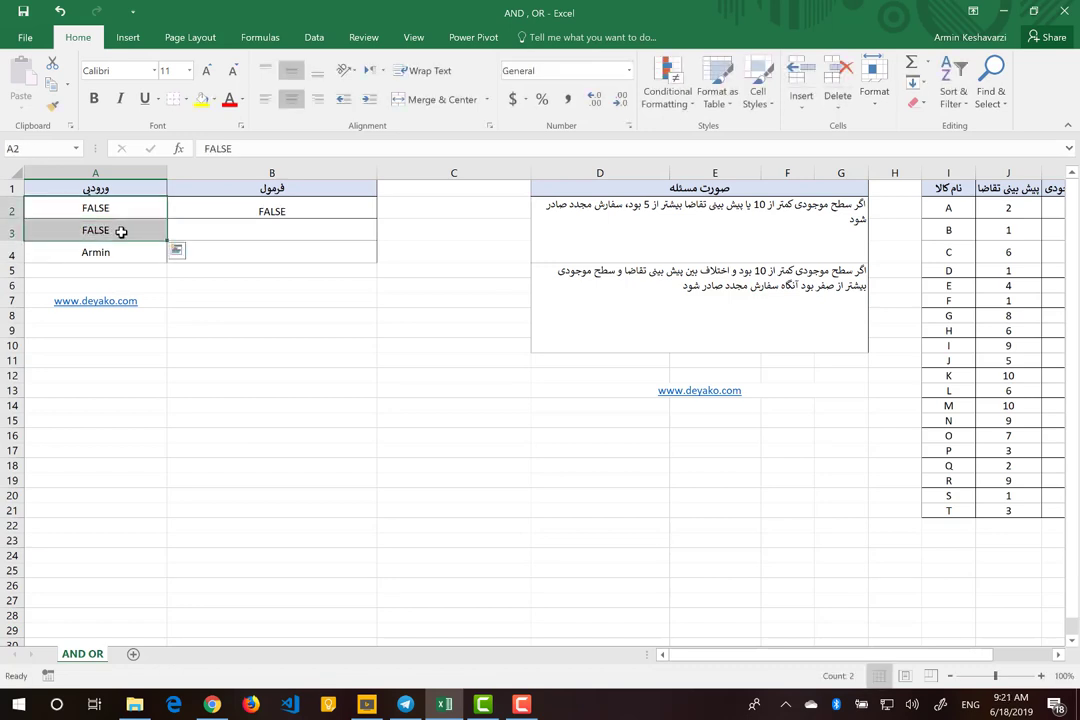
{"action": "left_click", "coordinate": [265, 211]}
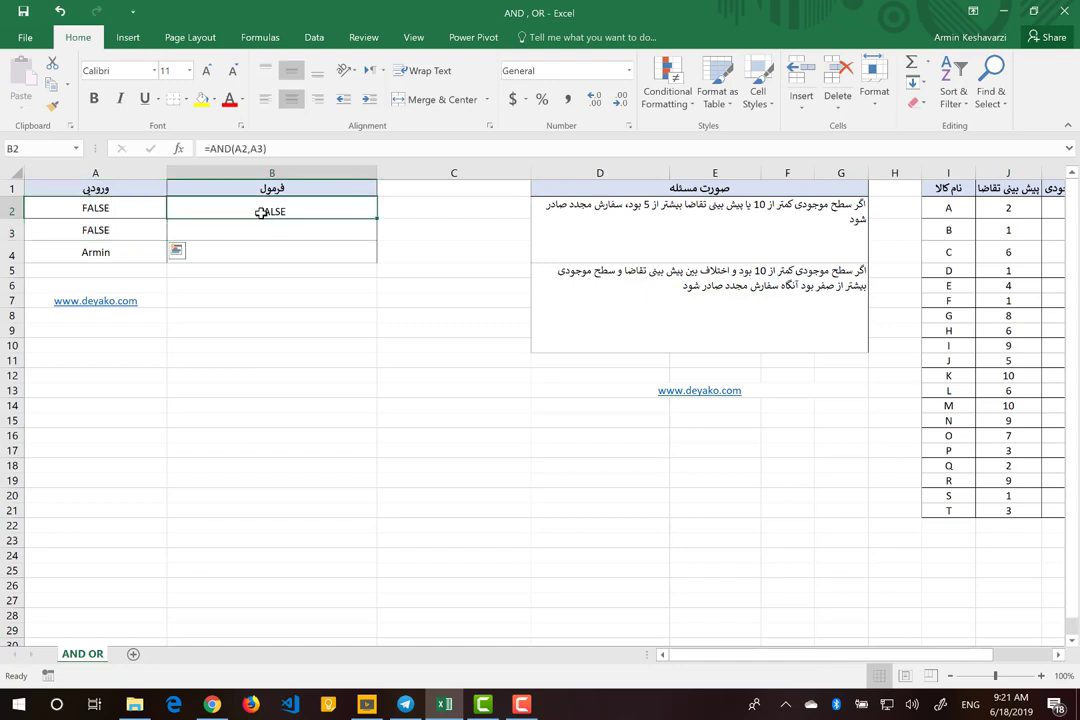
Set the inputs in A2 and A3 back to TRUE and review the AND formula in B2.
{"action": "left_click", "coordinate": [128, 212]}
{"action": "type", "text": "True"}
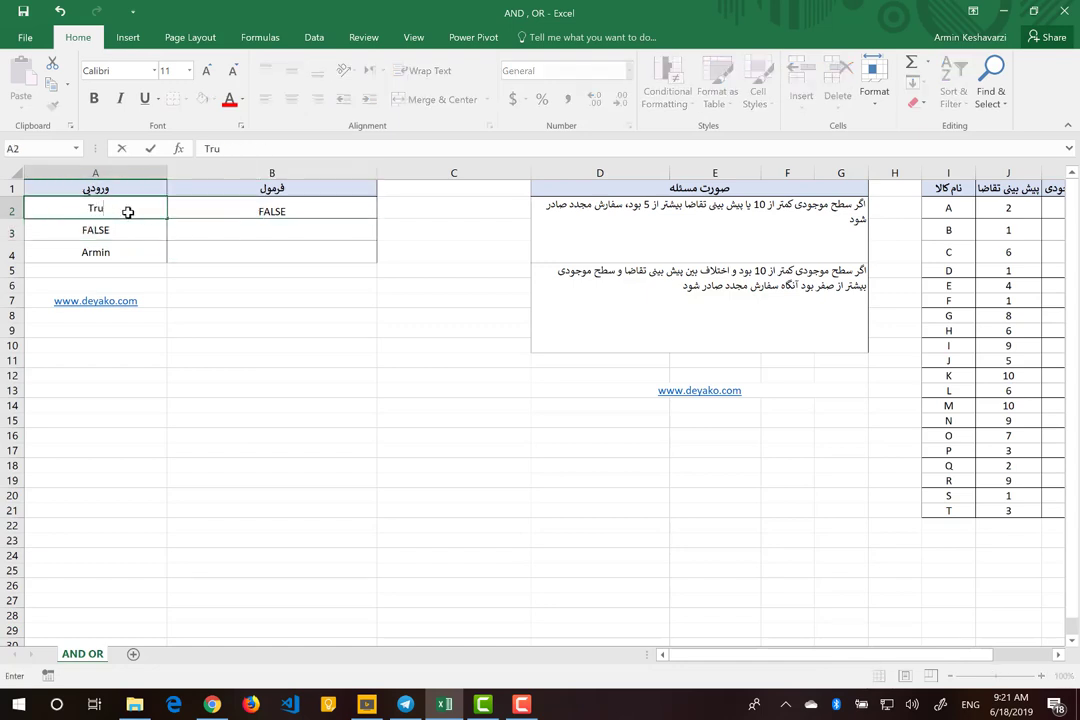
{"action": "key", "text": "Return"}
{"action": "type", "text": "True"}
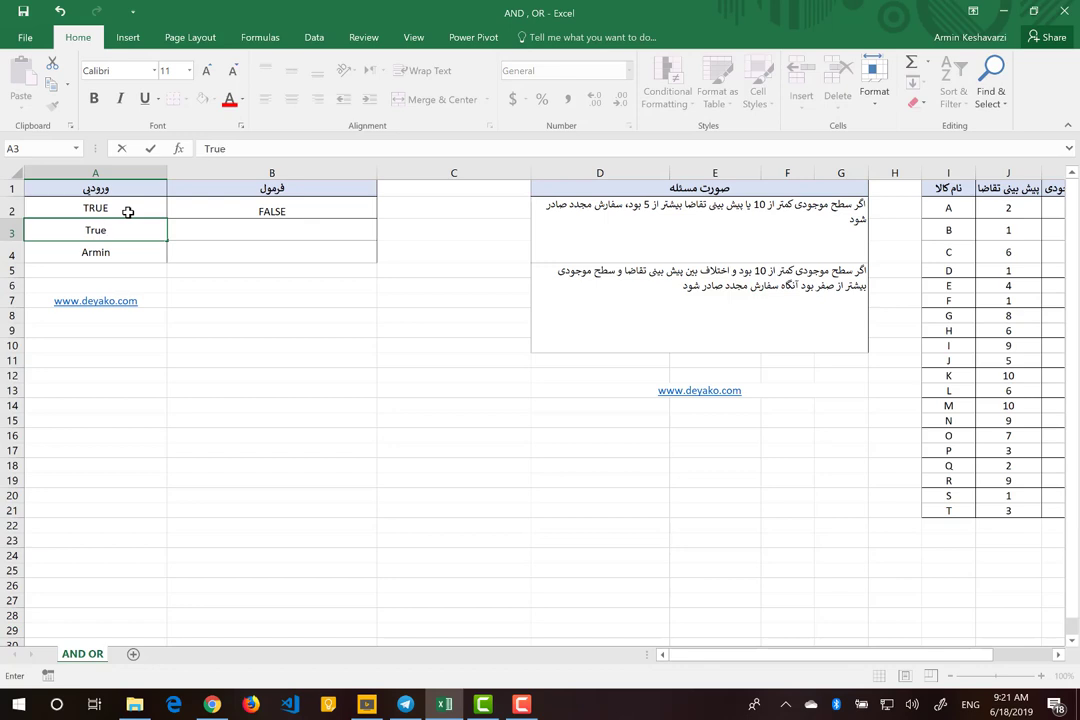
{"action": "key", "text": "Return"}
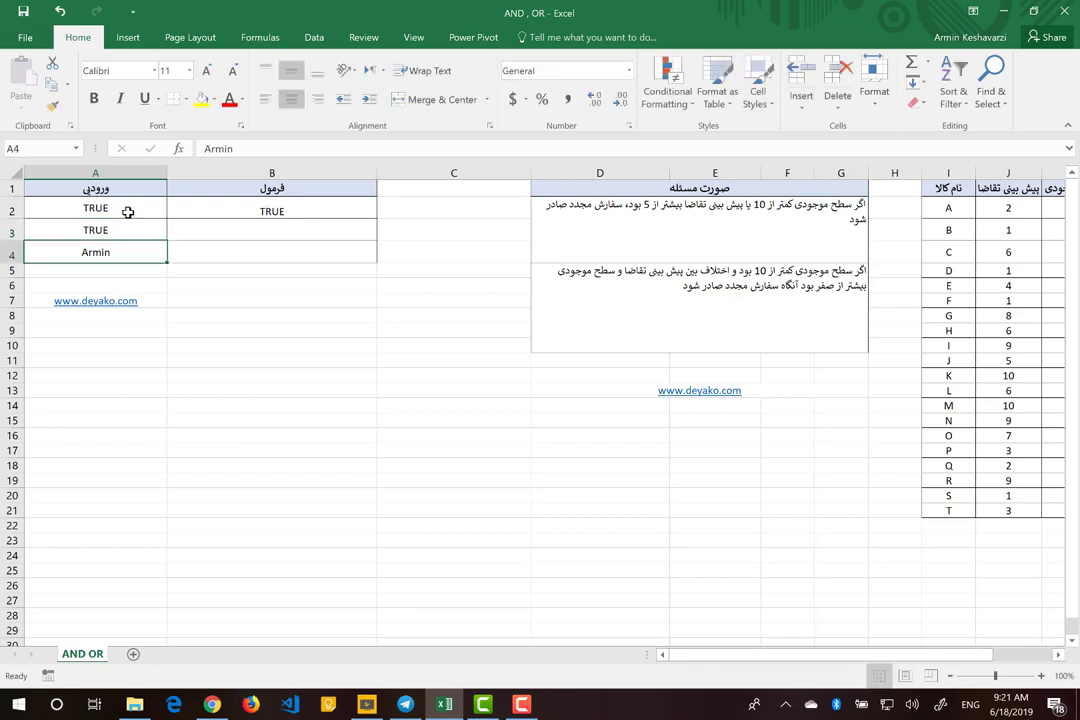
{"action": "key", "text": "Up"}
{"action": "key", "text": "Up"}
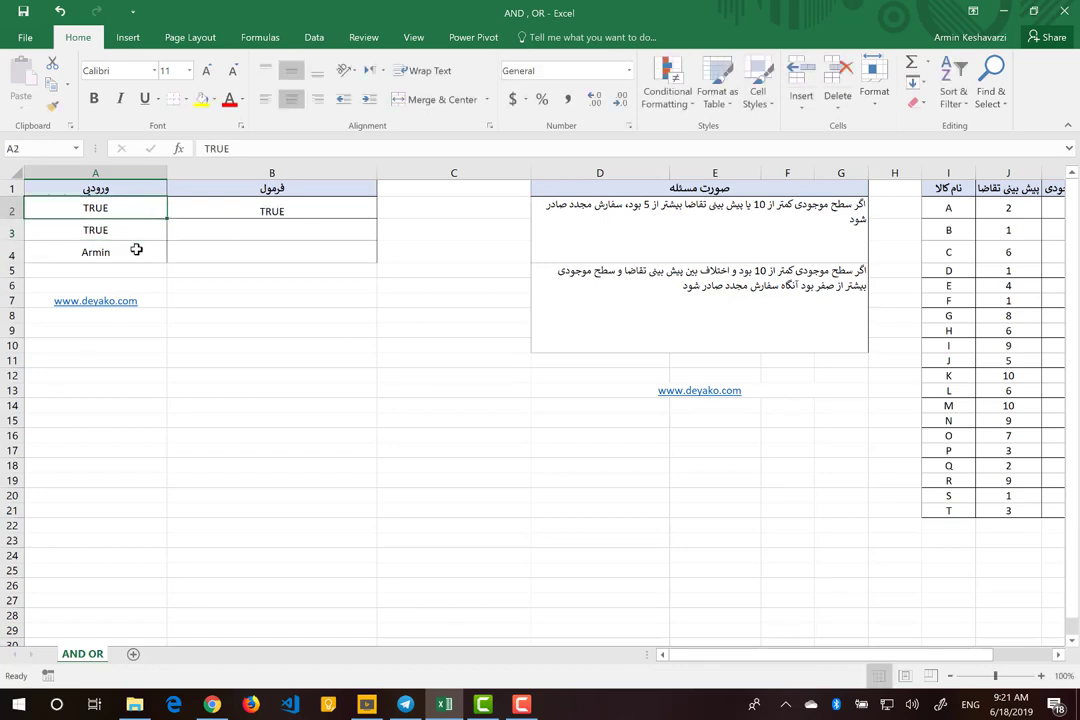
{"action": "left_click", "coordinate": [136, 250], "text": "shift"}
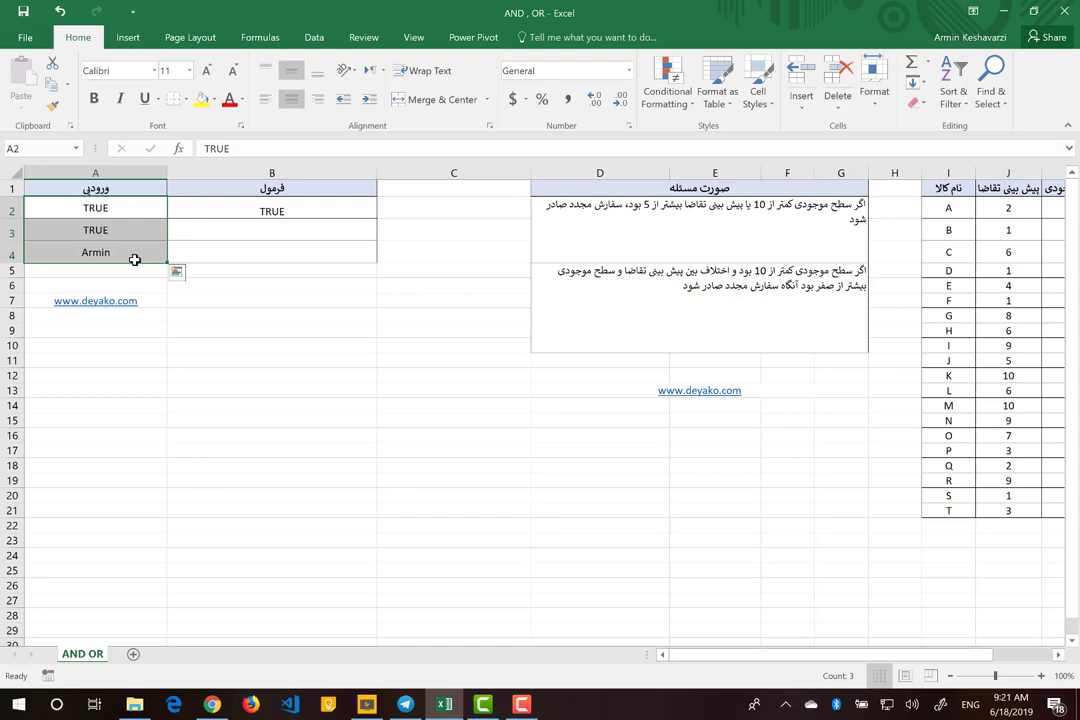
{"action": "left_click", "coordinate": [236, 223]}
{"action": "left_click", "coordinate": [253, 211]}
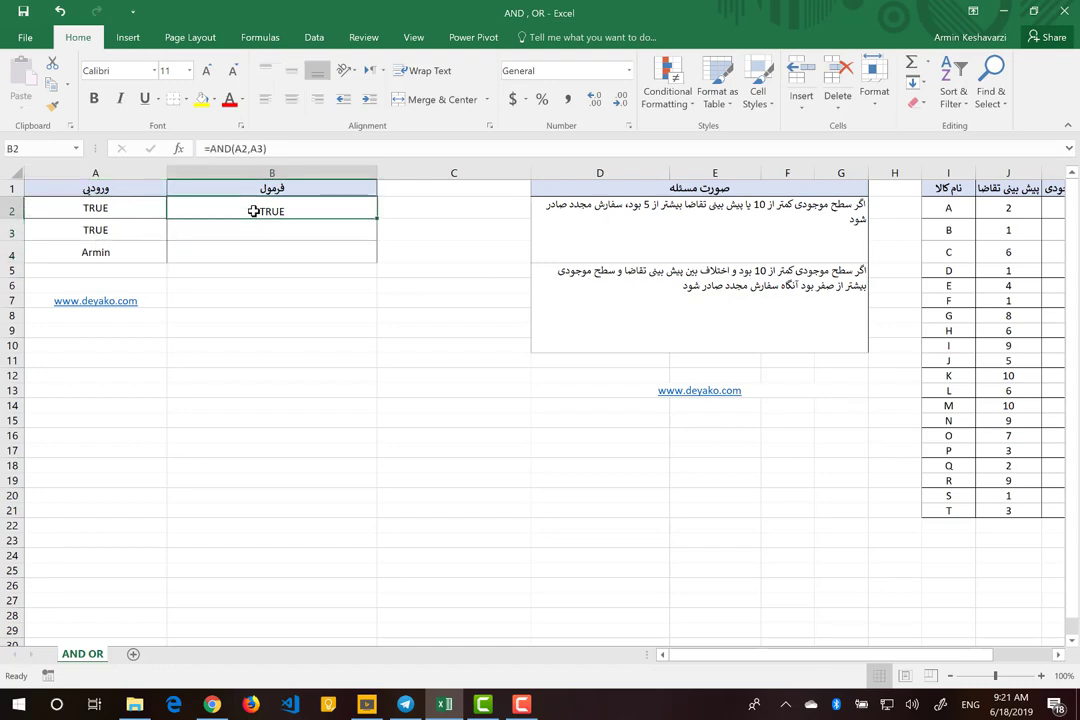
Enter the formula =OR(A2,A3) in cell B3.
{"action": "left_click", "coordinate": [241, 226]}
{"action": "type", "text": "=OR("}
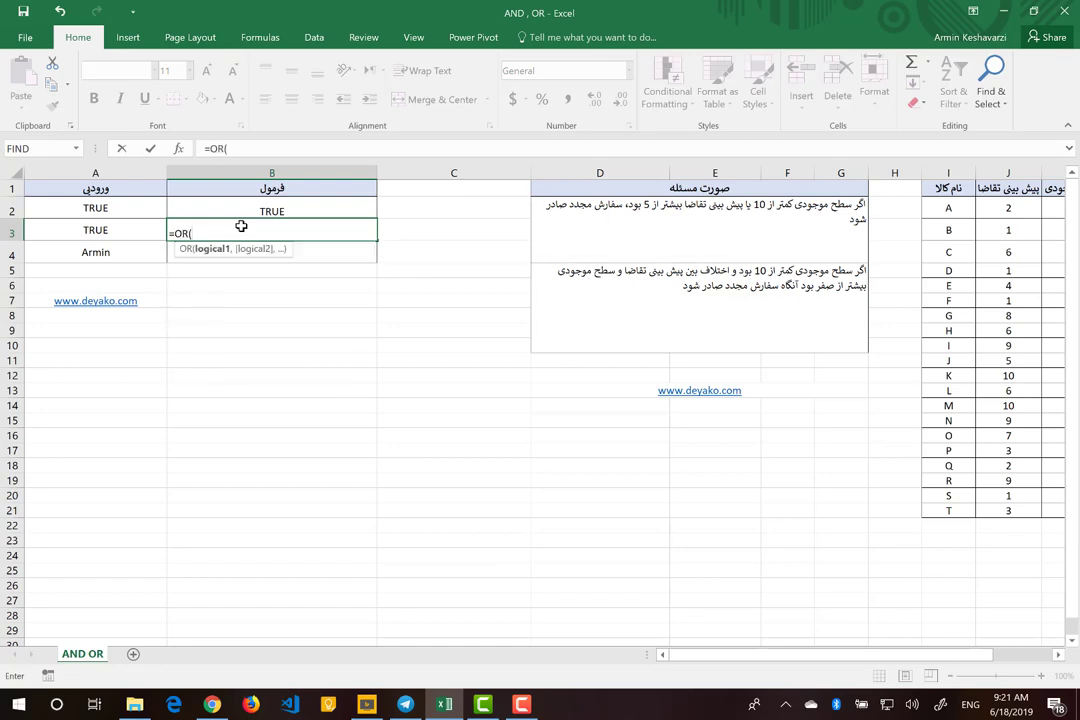
{"action": "left_click", "coordinate": [118, 229]}
{"action": "type", "text": ","}
{"action": "key", "text": "BackSpace"}
{"action": "key", "text": "BackSpace"}
{"action": "key", "text": "BackSpace"}
{"action": "left_click", "coordinate": [116, 207]}
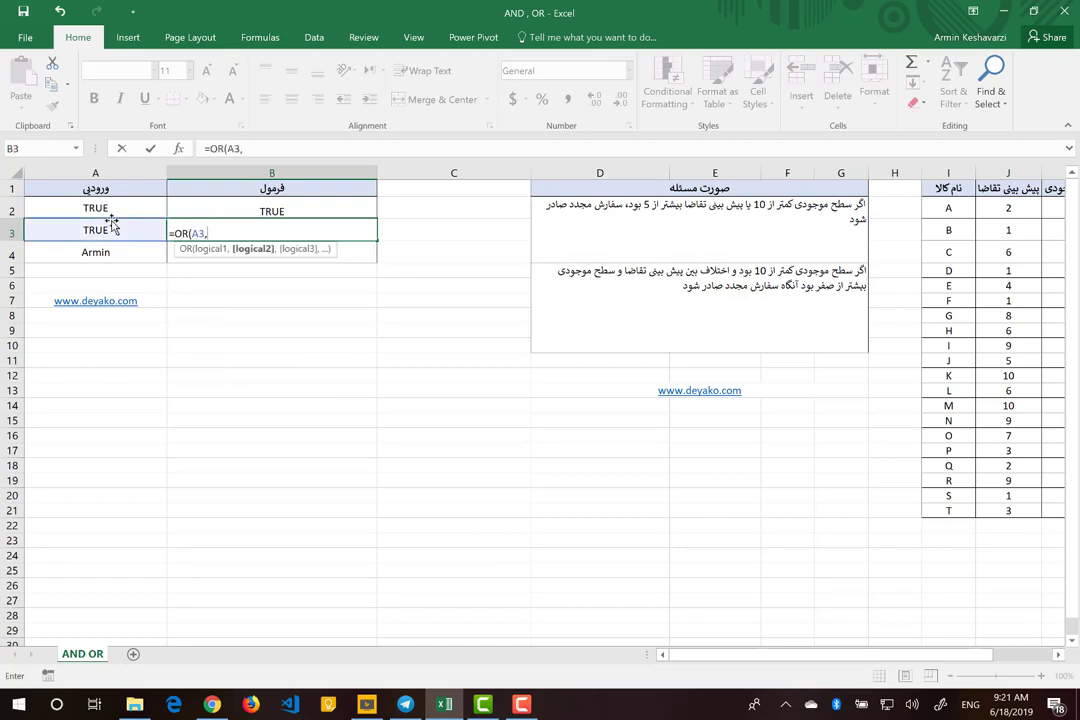
{"action": "type", "text": ","}
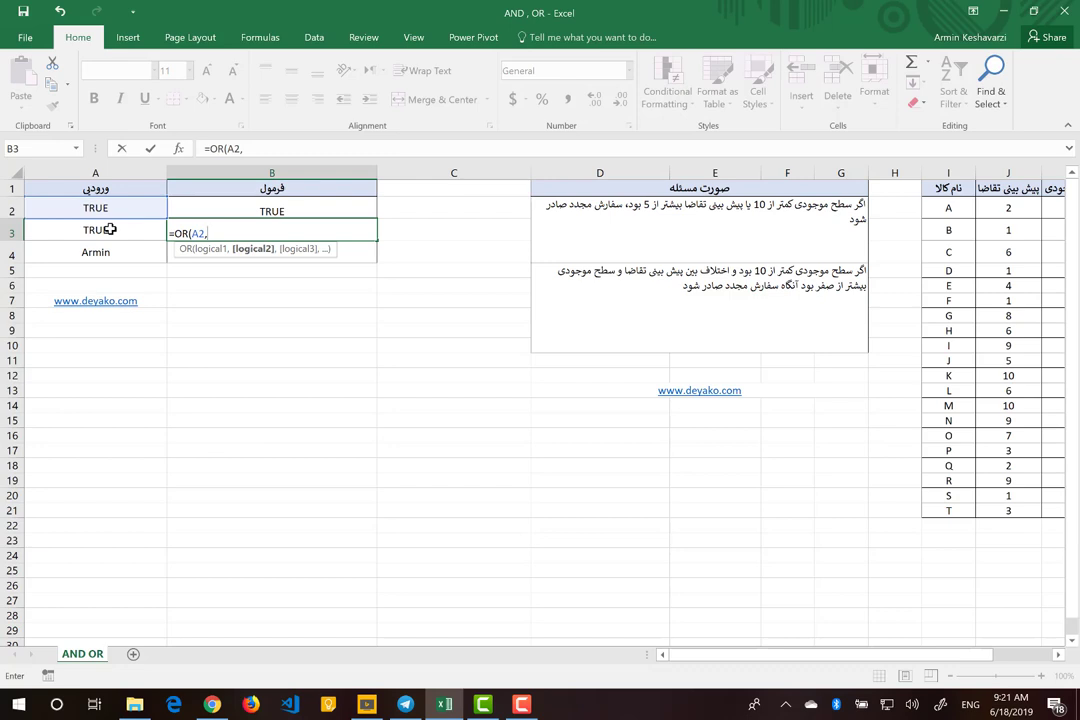
{"action": "left_click", "coordinate": [110, 229]}
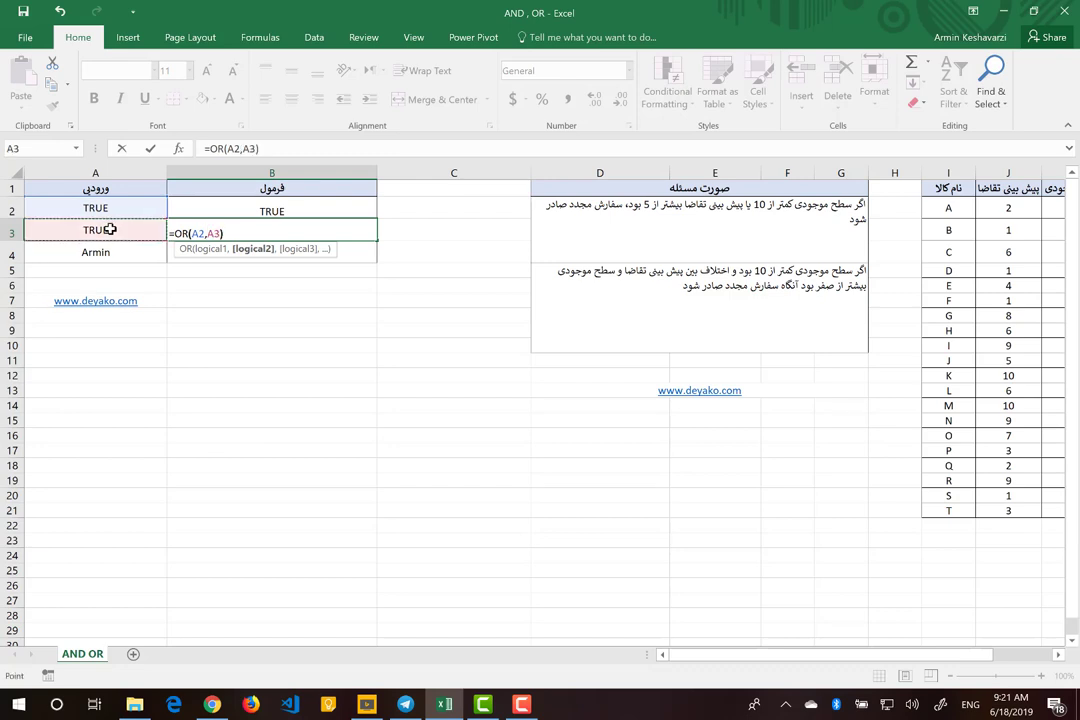
{"action": "type", "text": ")"}
{"action": "key", "text": "Return"}
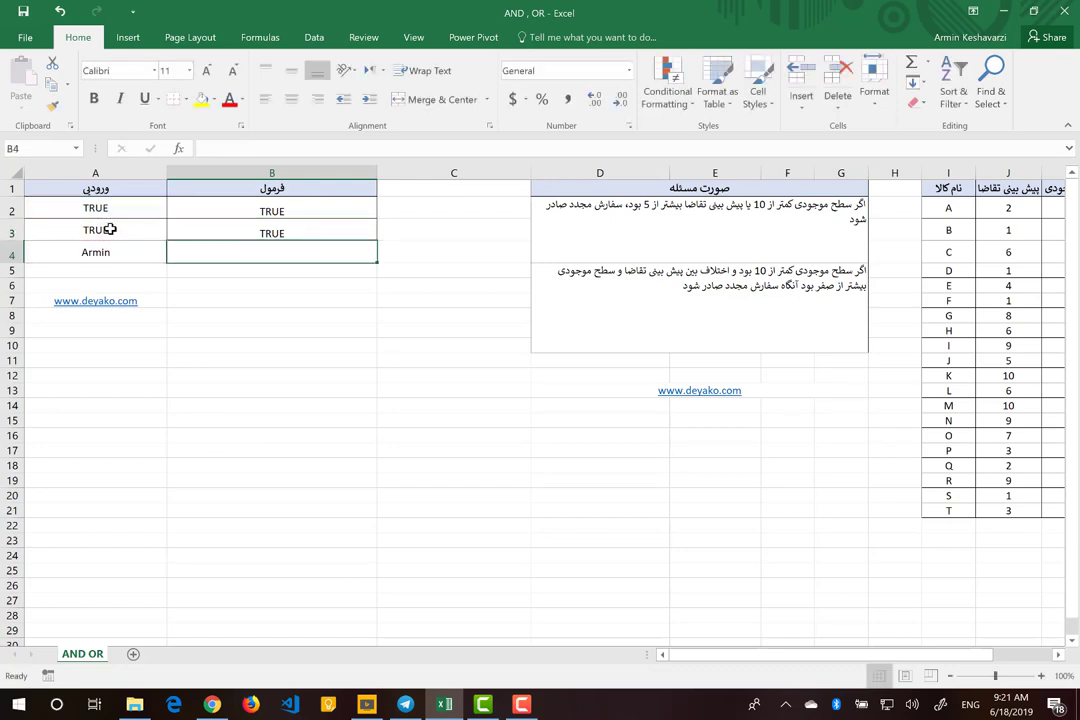
Set the input in A2 to FALSE and compare the AND and OR results in B2 and B3.
{"action": "left_click", "coordinate": [231, 236]}
{"action": "left_click", "coordinate": [133, 214]}
{"action": "type", "text": "Fas"}
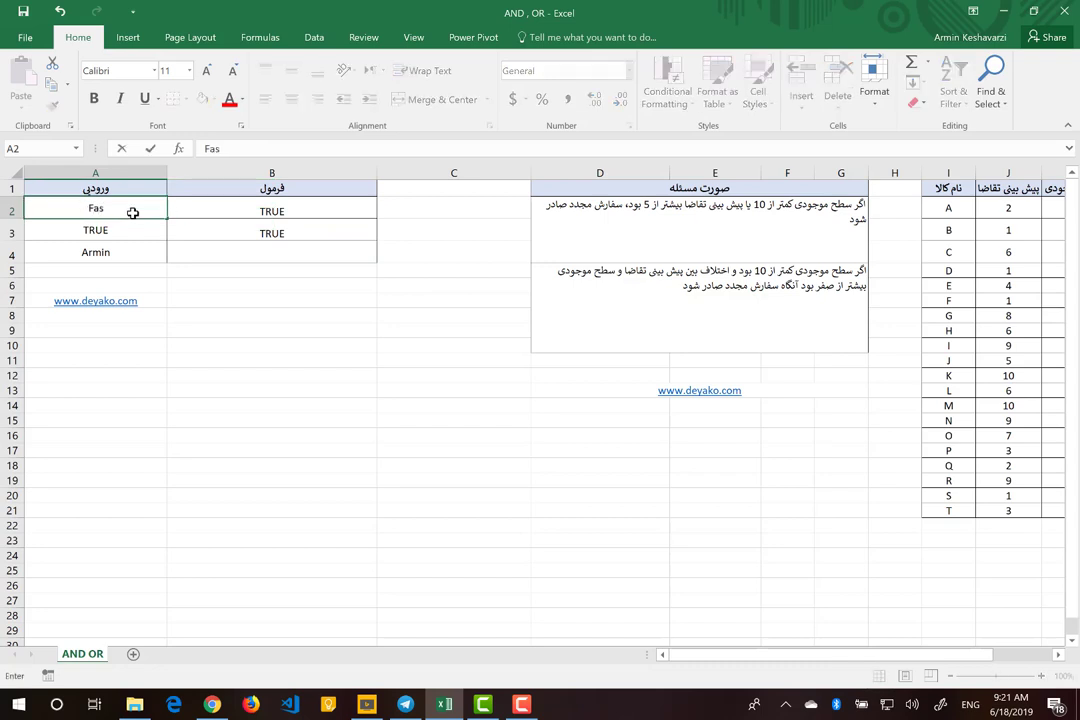
{"action": "key", "text": "BackSpace"}
{"action": "type", "text": "lse"}
{"action": "key", "text": "Return"}
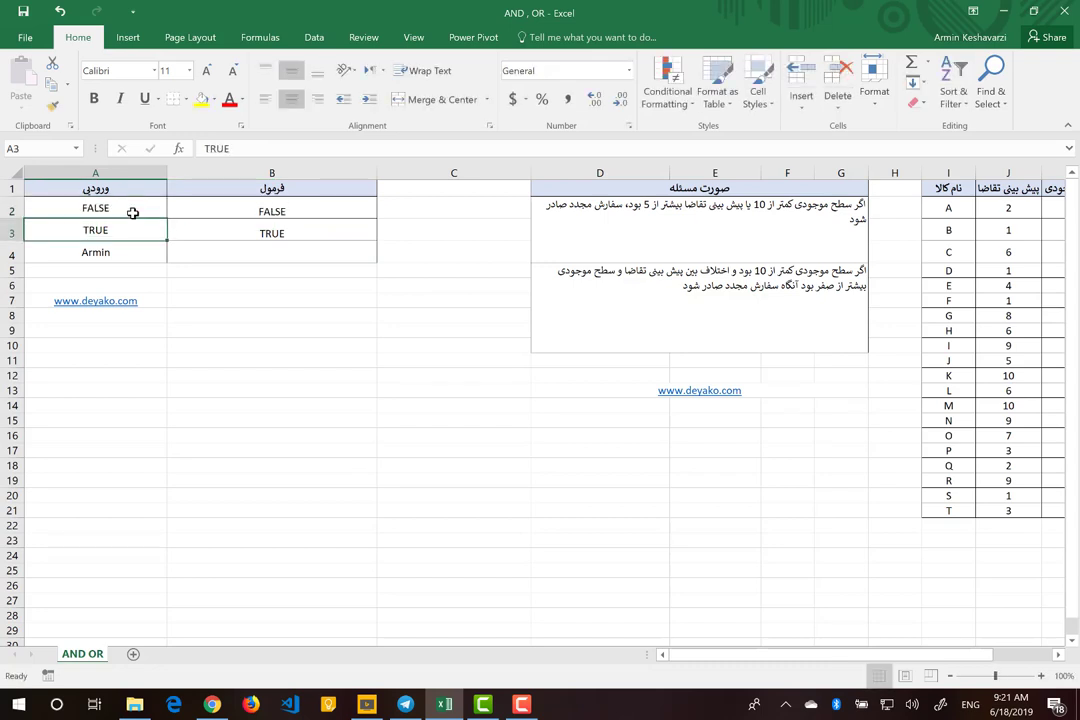
{"action": "mouse_move", "coordinate": [277, 213]}
{"action": "left_mouse_down"}
{"action": "mouse_move", "coordinate": [289, 212]}
{"action": "mouse_move", "coordinate": [284, 234]}
{"action": "left_mouse_up"}
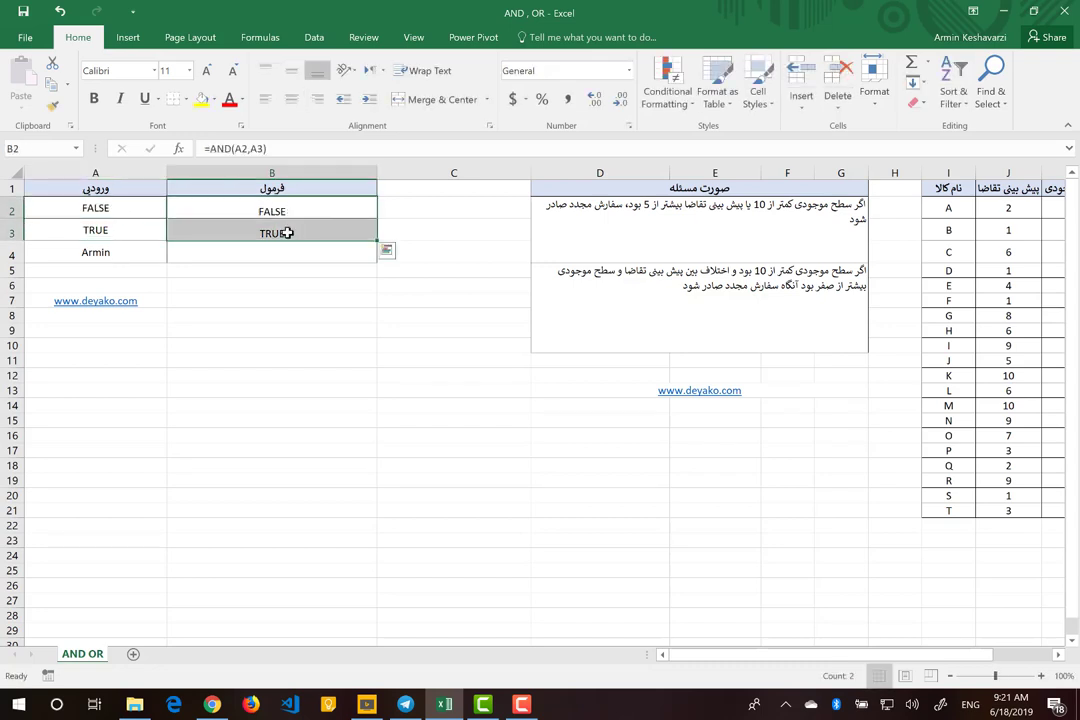
{"action": "left_click", "coordinate": [287, 233]}
{"action": "left_click", "coordinate": [137, 229]}
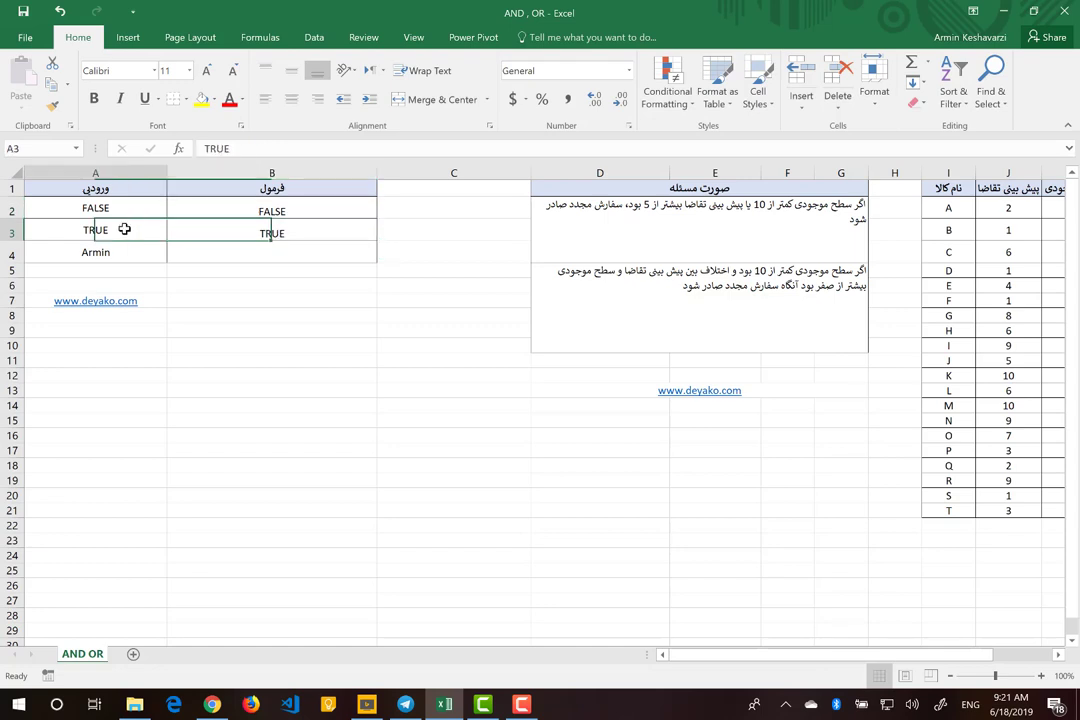
{"action": "left_click_drag", "start_coordinate": [139, 226], "coordinate": [122, 212]}
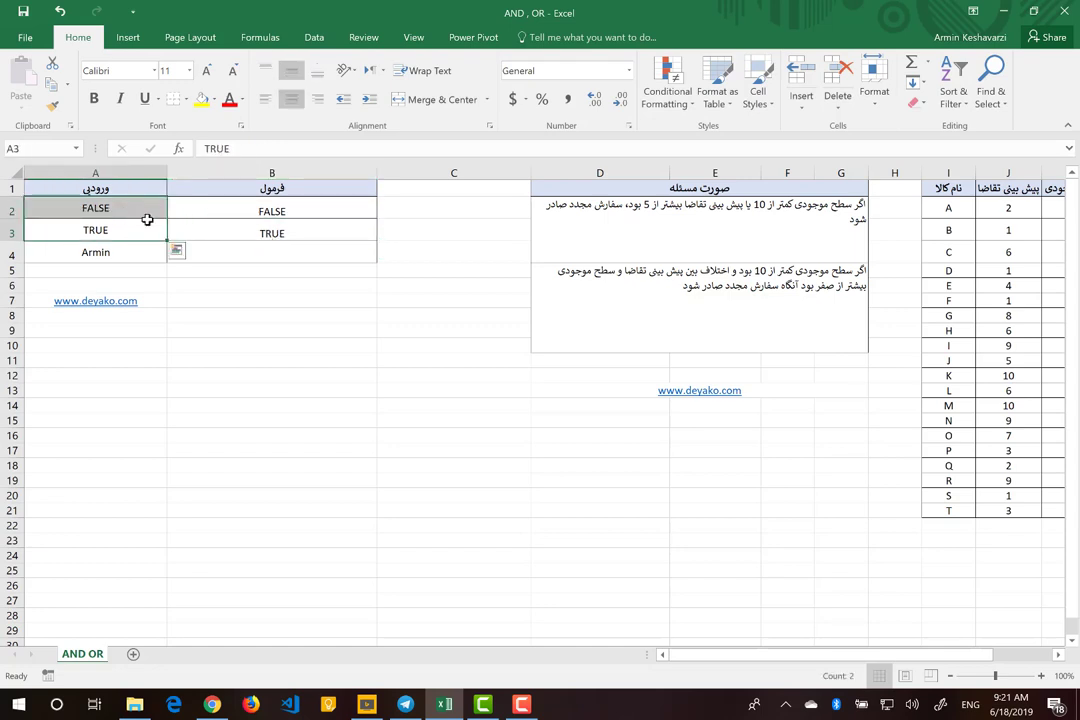
{"action": "left_click", "coordinate": [234, 231]}
Set the input in A3 to FALSE and check the OR result in B3.
{"action": "left_click", "coordinate": [153, 231]}
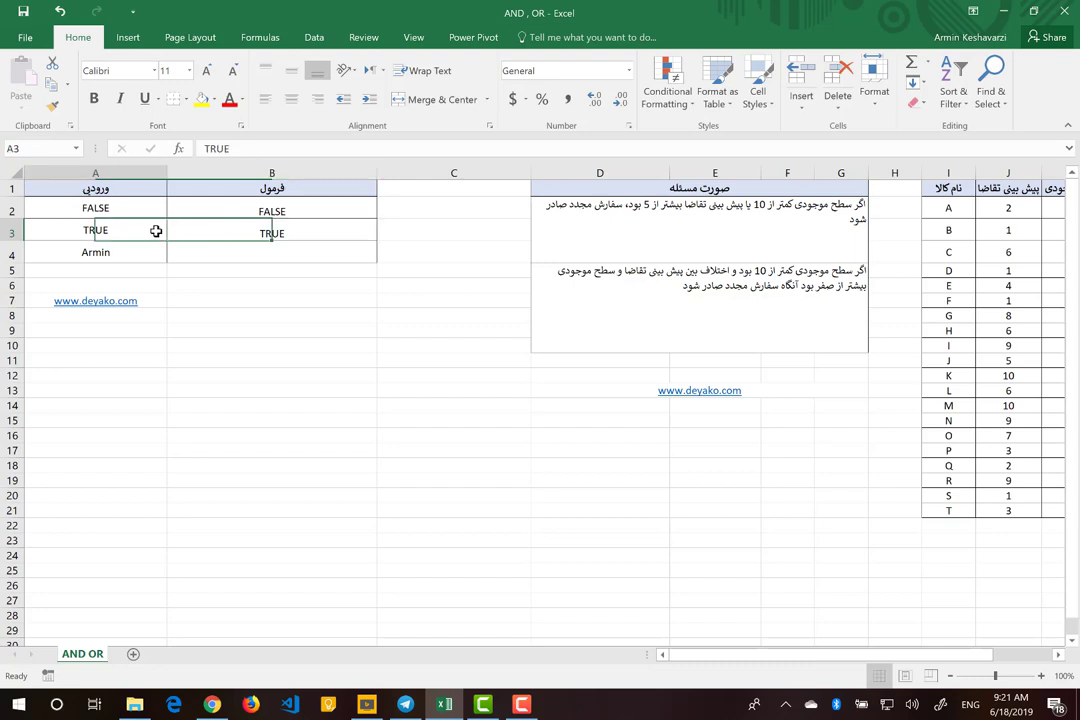
{"action": "type", "text": "False"}
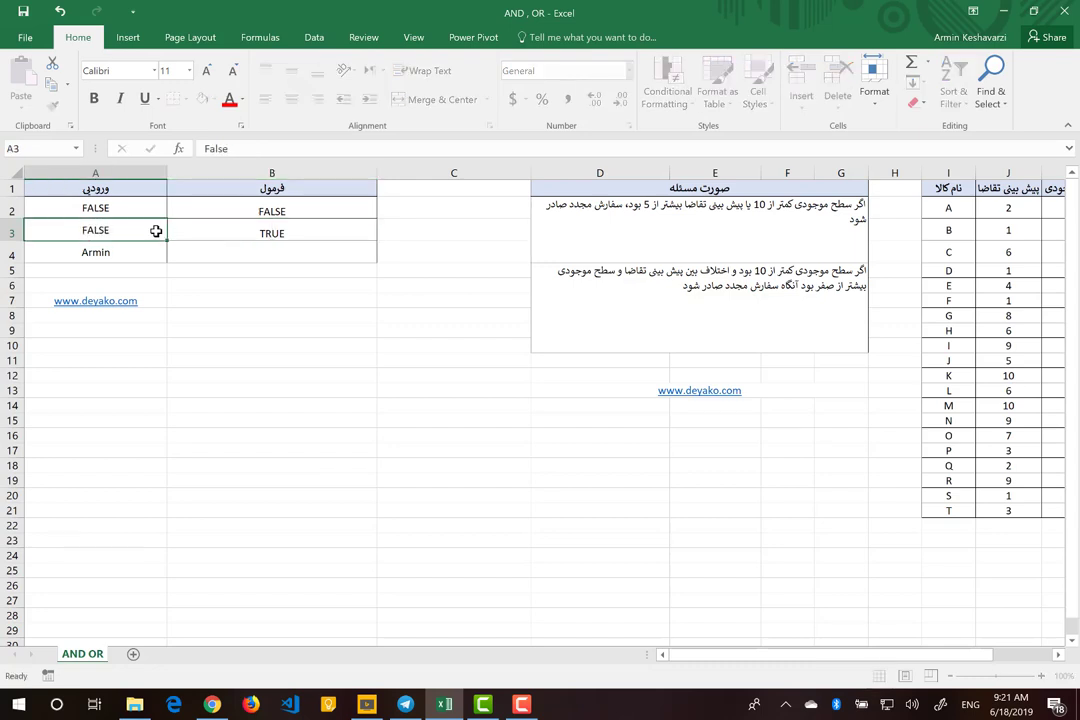
{"action": "key", "text": "Return"}
{"action": "left_click", "coordinate": [265, 237]}
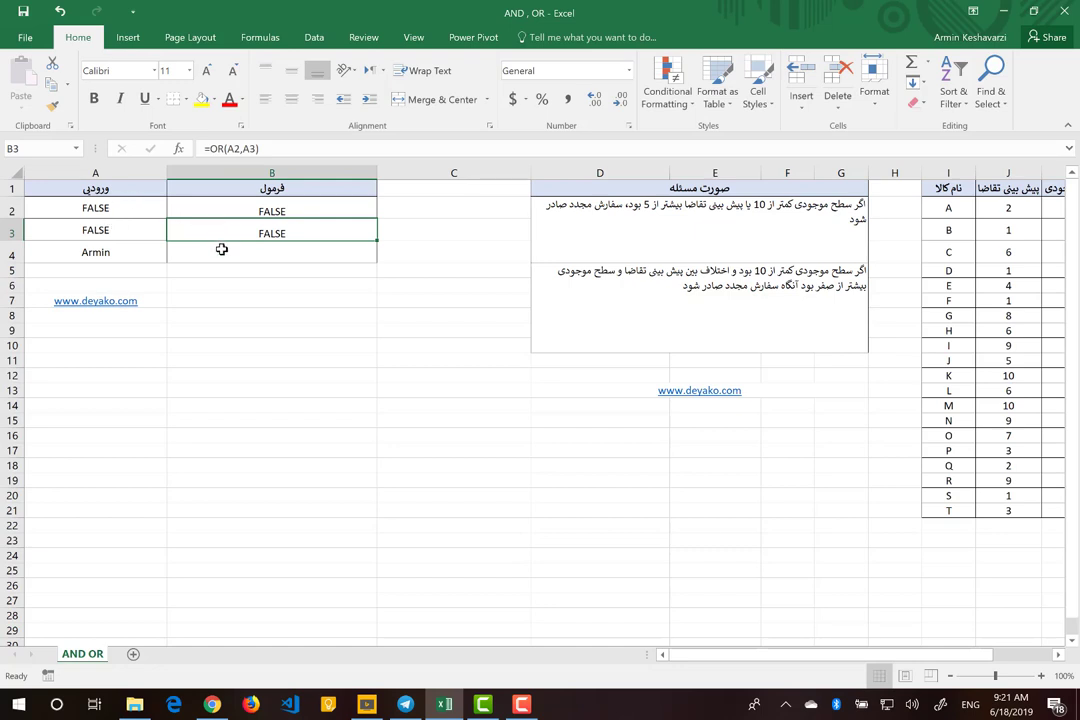
Add A4 as a third argument to the AND formula in B2, making it =AND(A2,A3,A4).
{"action": "left_click", "coordinate": [222, 256]}
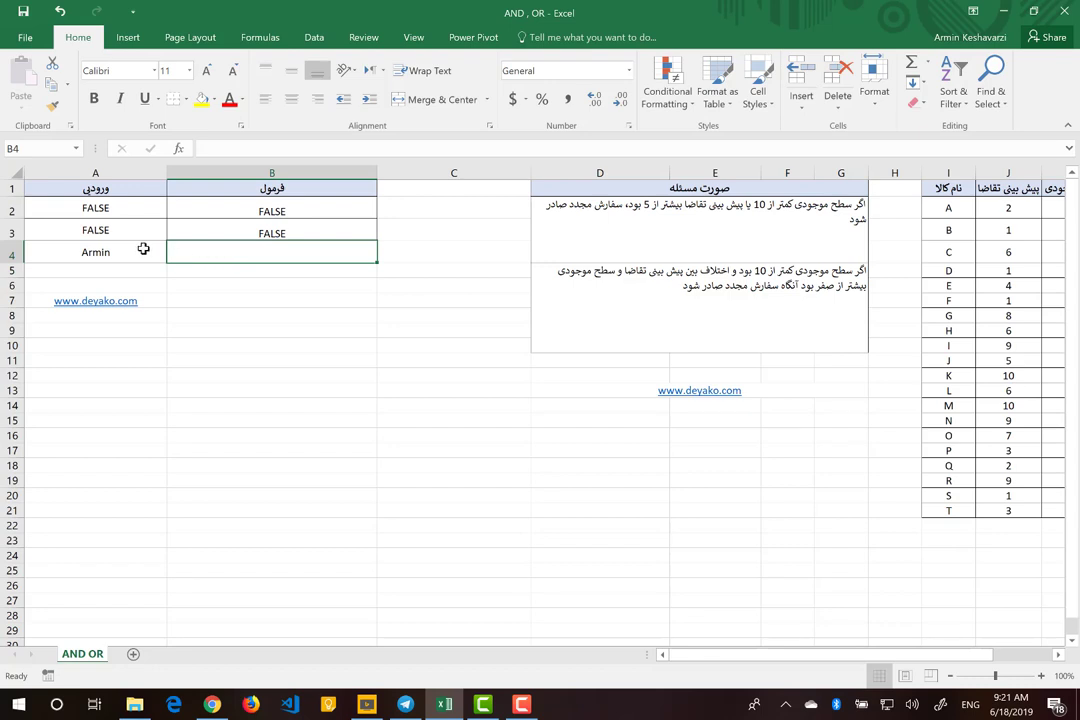
{"action": "left_click_drag", "start_coordinate": [147, 250], "coordinate": [255, 256]}
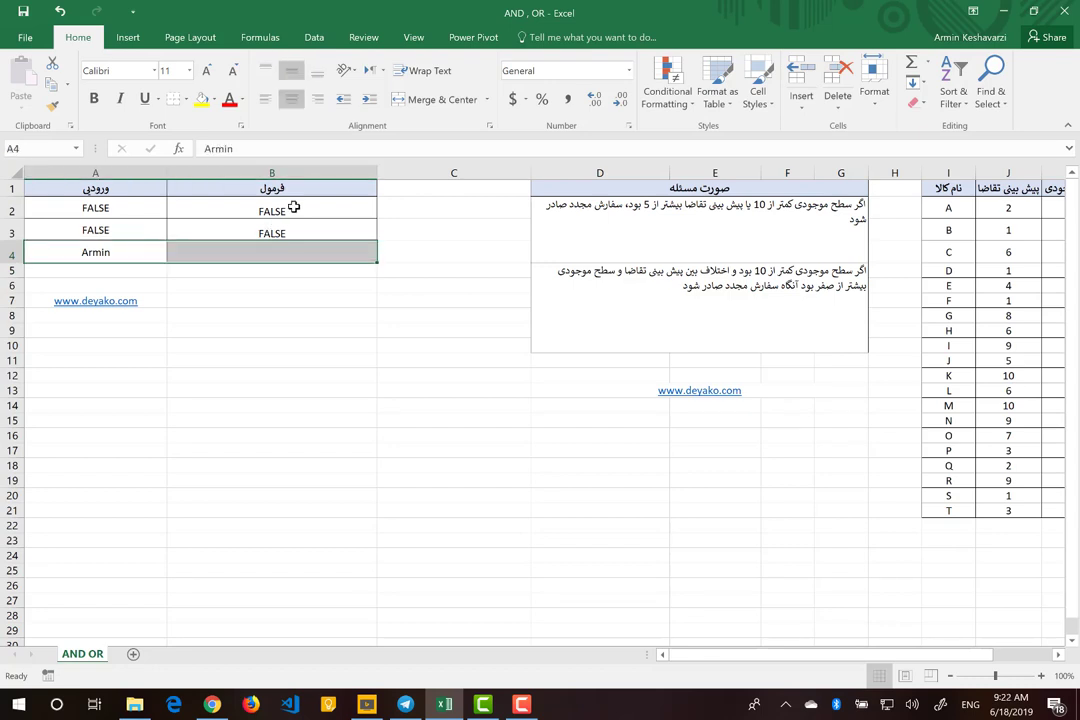
{"action": "left_click", "coordinate": [287, 210]}
{"action": "left_click", "coordinate": [265, 148]}
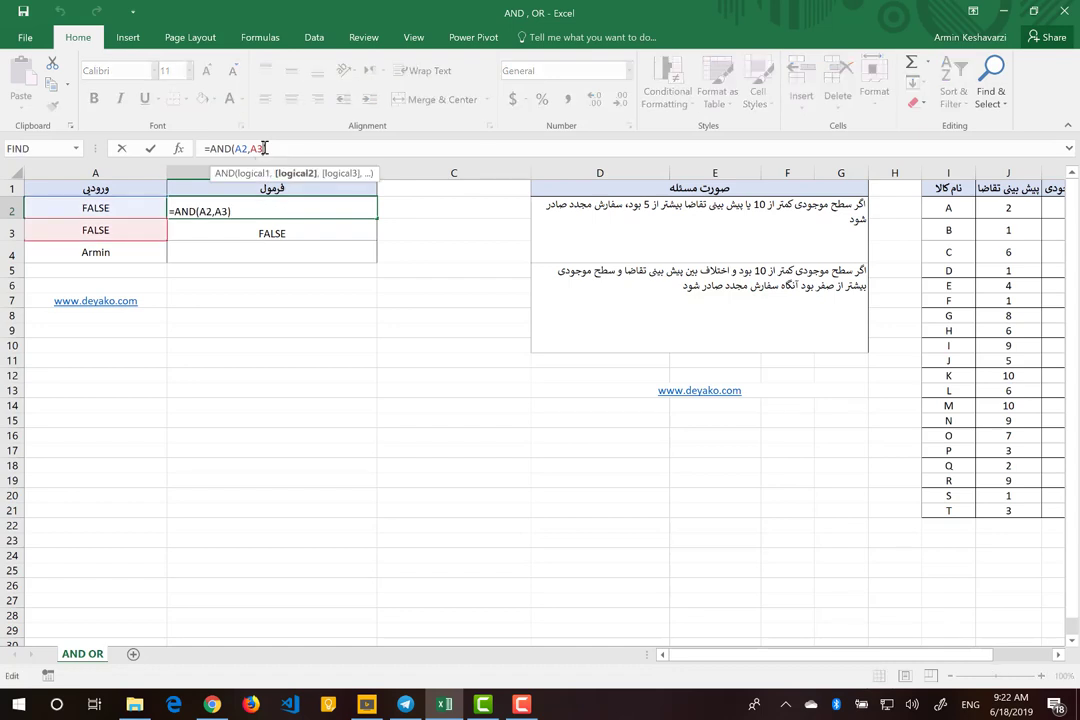
{"action": "type", "text": ","}
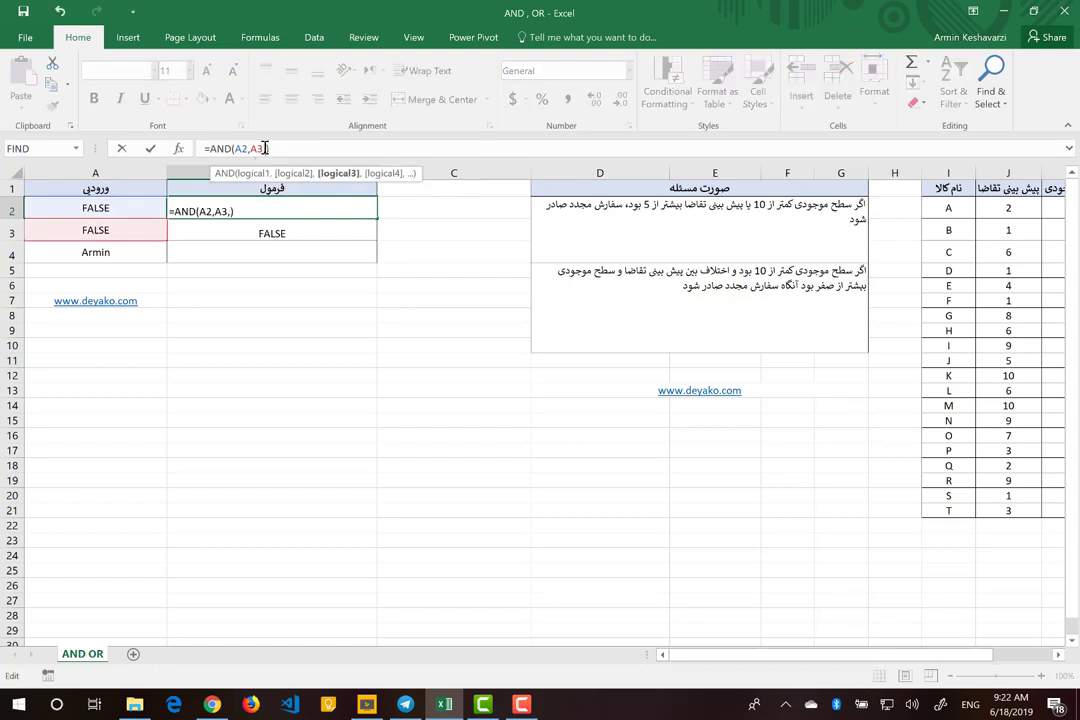
{"action": "left_click", "coordinate": [116, 251]}
{"action": "key", "text": "Return"}
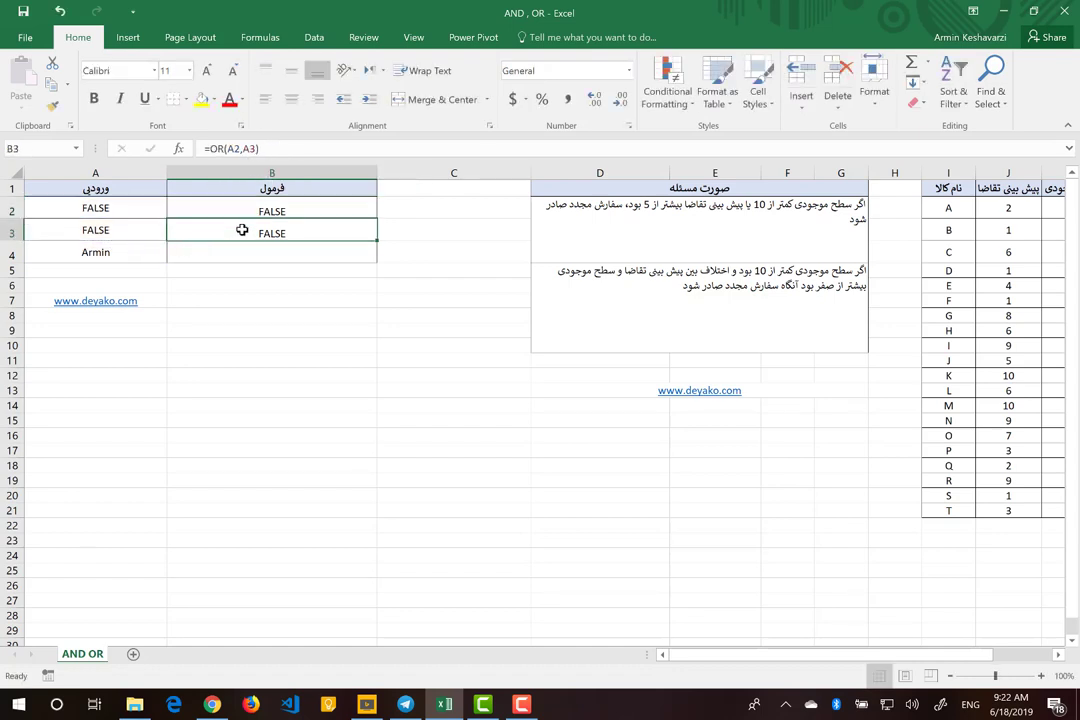
Set the inputs in A2 and A3 to TRUE.
{"action": "left_click", "coordinate": [115, 208]}
{"action": "type", "text": "True"}
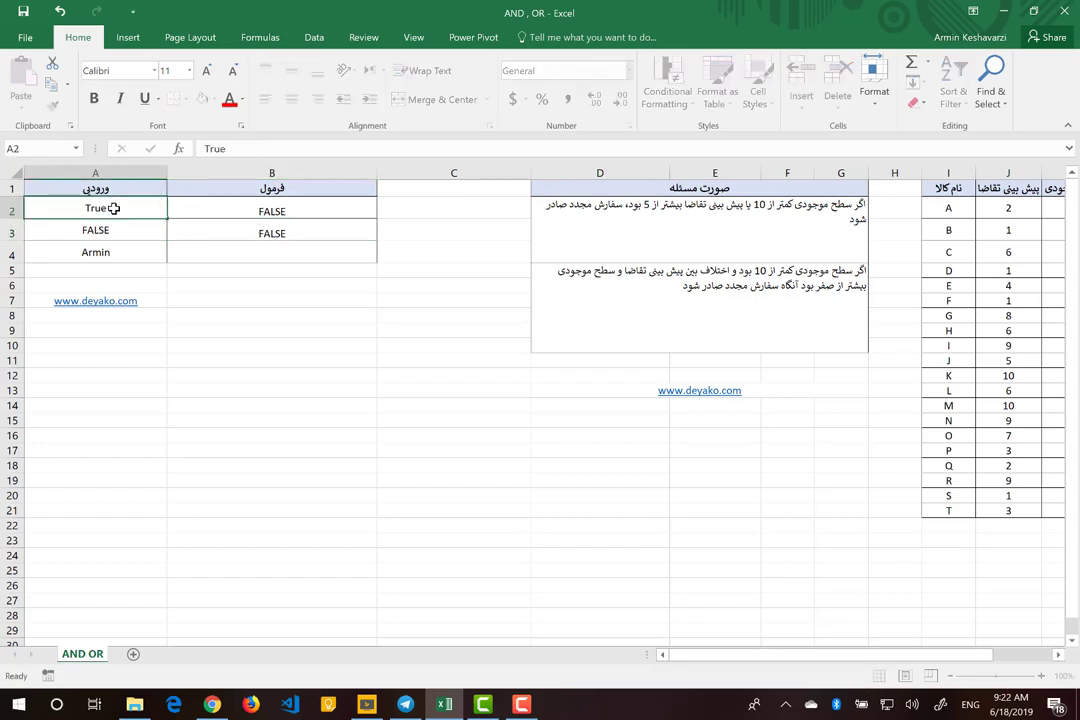
{"action": "key", "text": "Return"}
{"action": "type", "text": "True"}
{"action": "key", "text": "Return"}
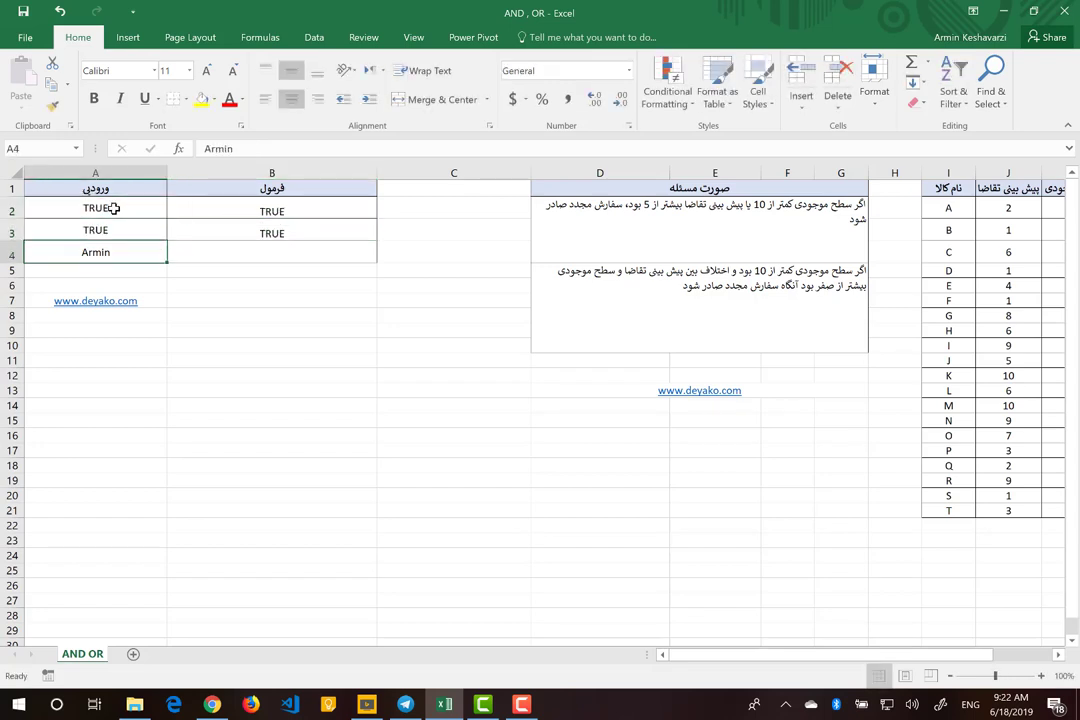
Inspect the function arguments of the AND formula in B2, checking how the text in A4 is evaluated.
{"action": "left_click", "coordinate": [273, 207]}
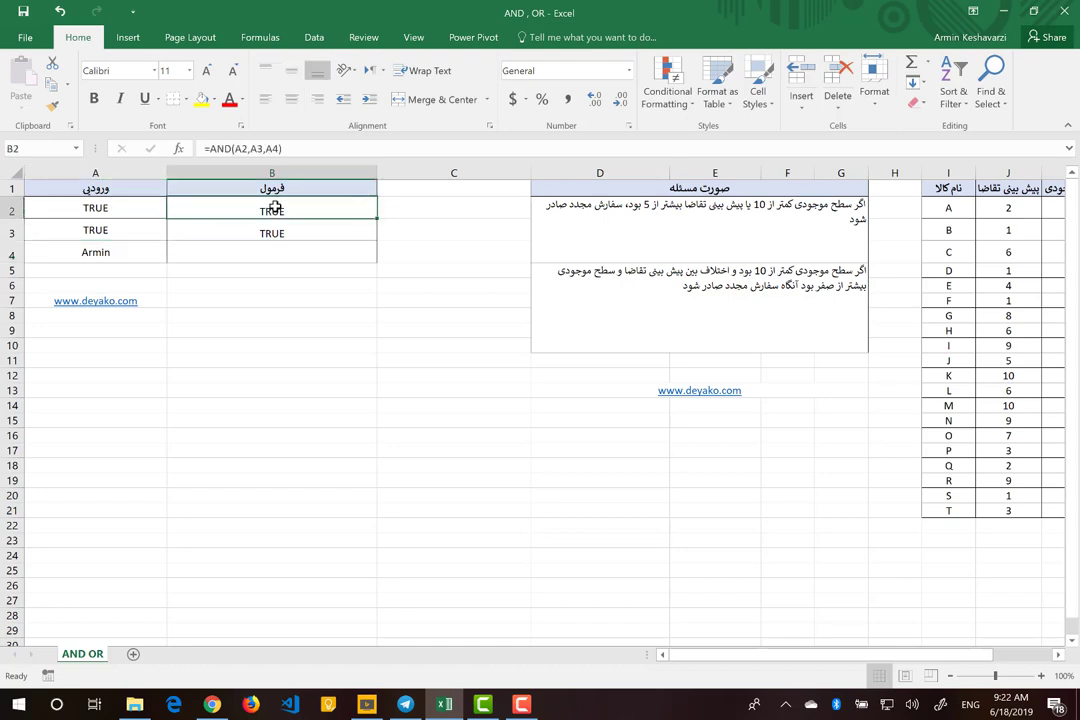
{"action": "double_click", "coordinate": [270, 148]}
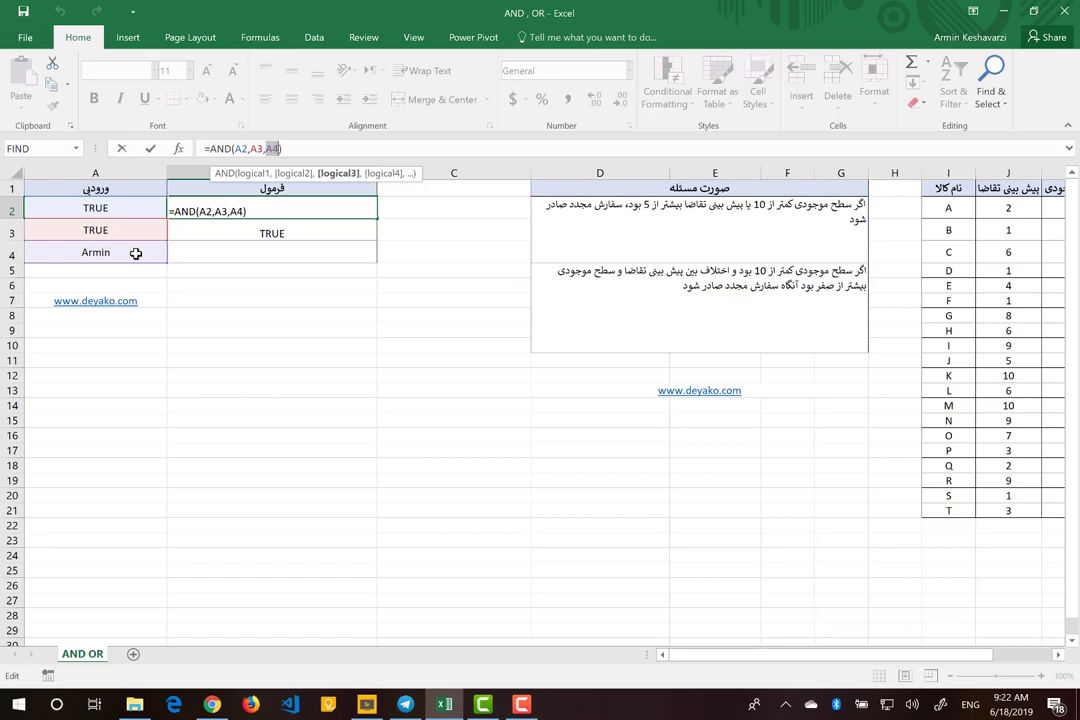
{"action": "left_click", "coordinate": [178, 148]}
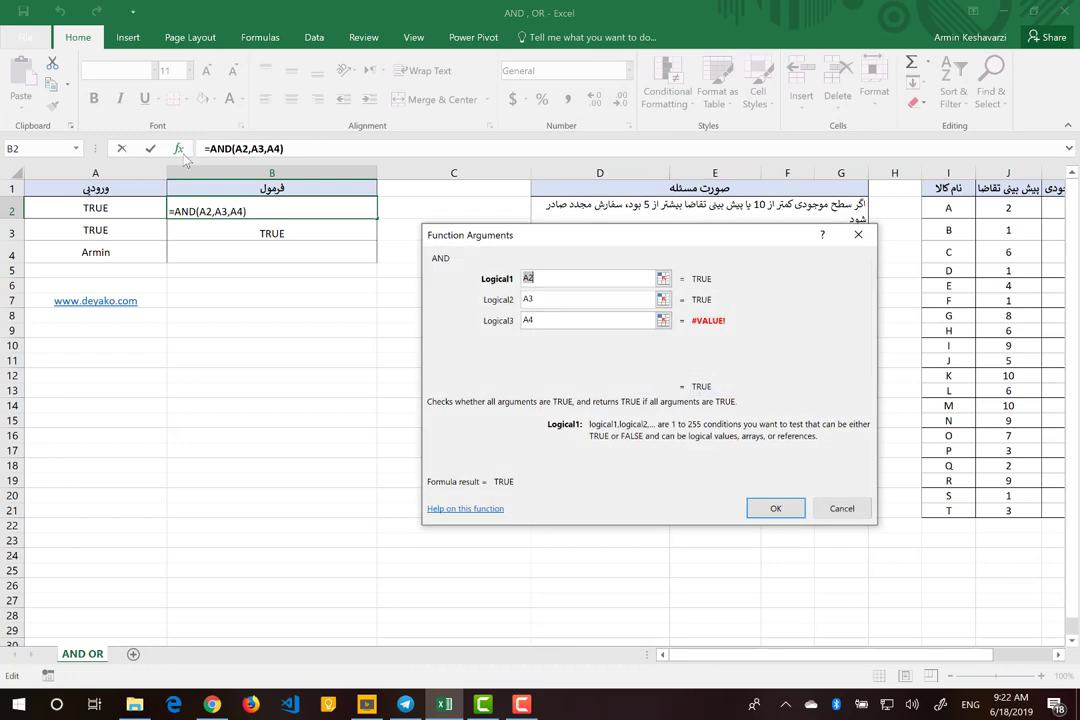
{"action": "left_click", "coordinate": [586, 319]}
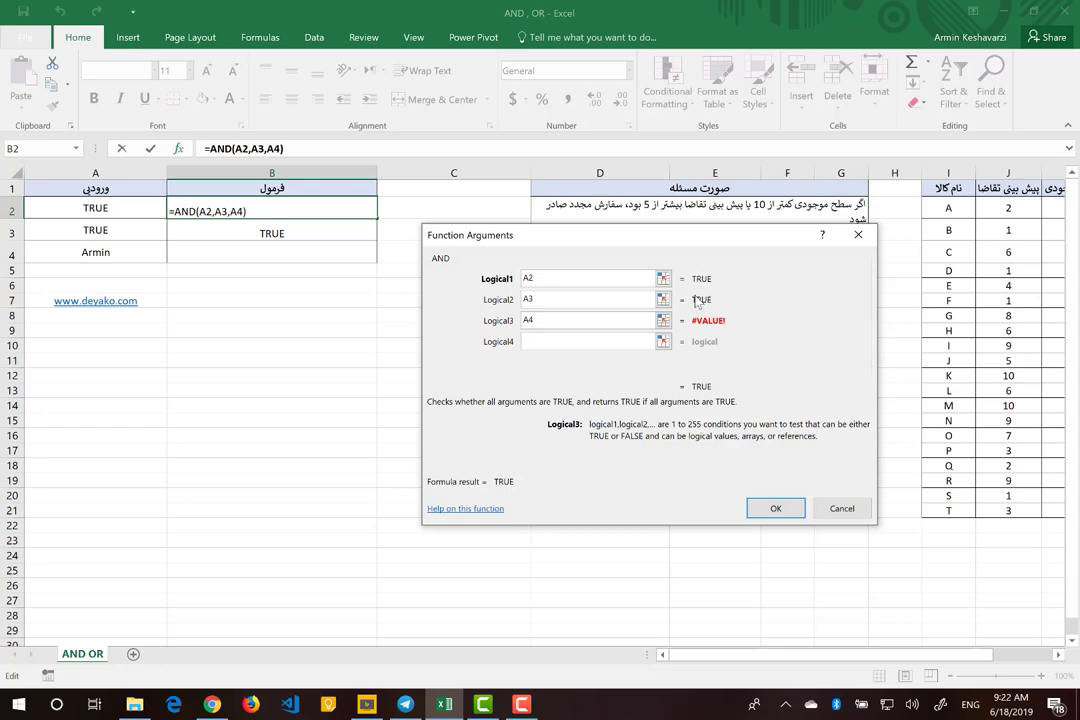
{"action": "left_click", "coordinate": [775, 509]}
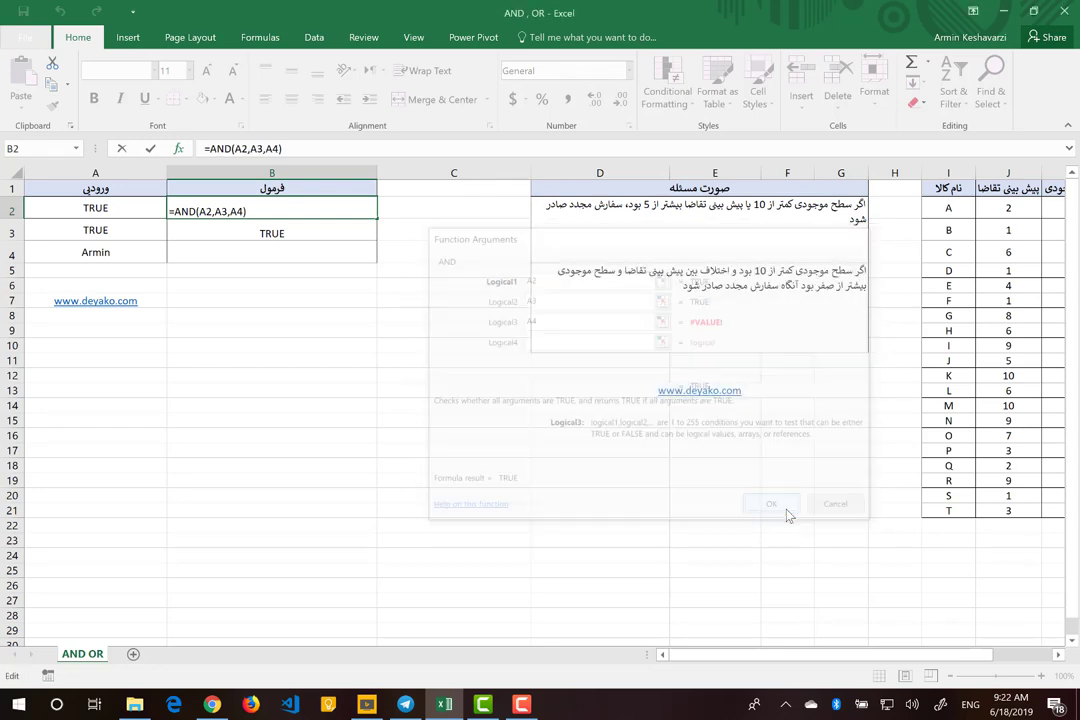
Replace the text in A4 with 1000000 and check how the AND formula in B2 evaluates that argument.
{"action": "left_click", "coordinate": [133, 254]}
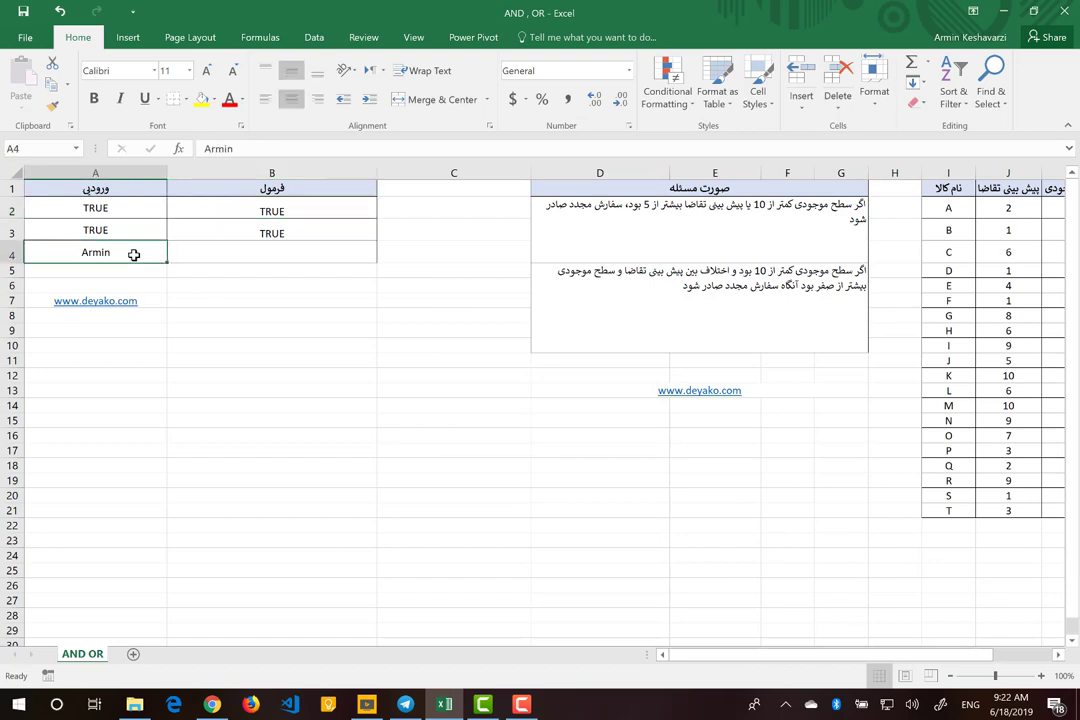
{"action": "type", "text": "1000000"}
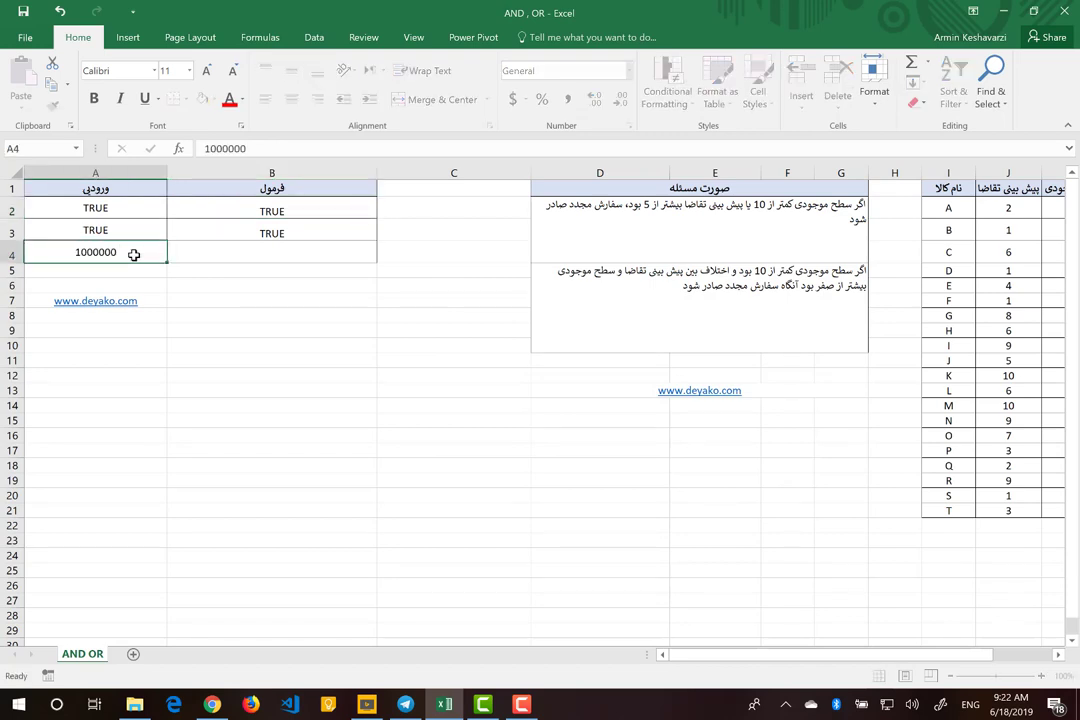
{"action": "key", "text": "Return"}
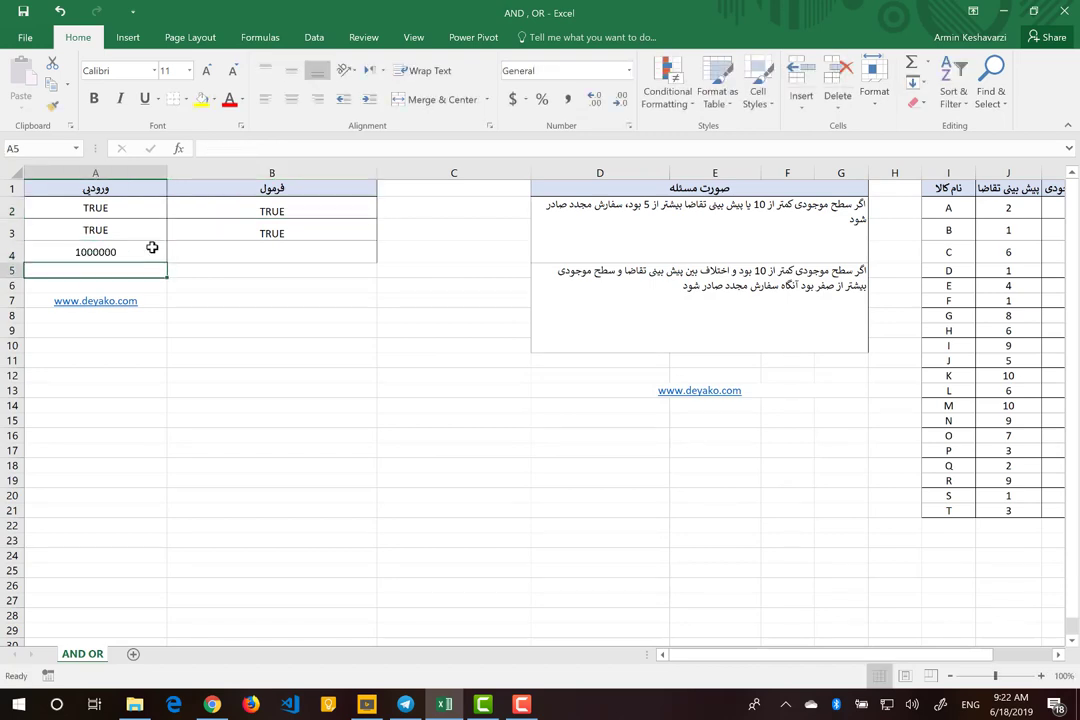
{"action": "left_click", "coordinate": [260, 211]}
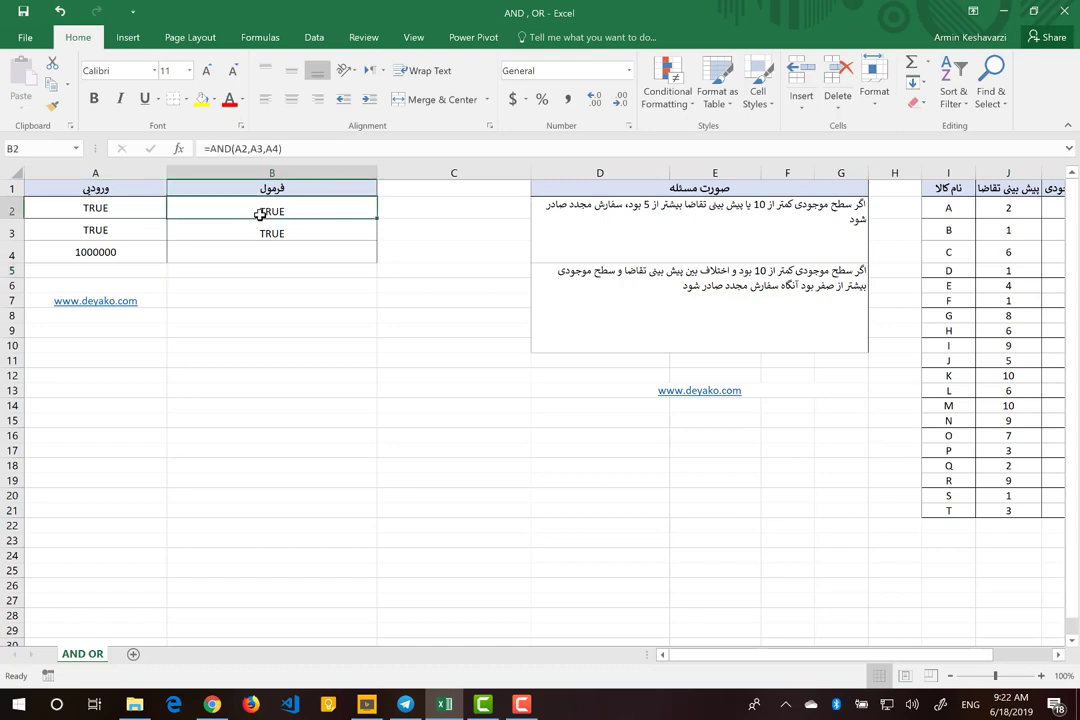
{"action": "left_click", "coordinate": [178, 148]}
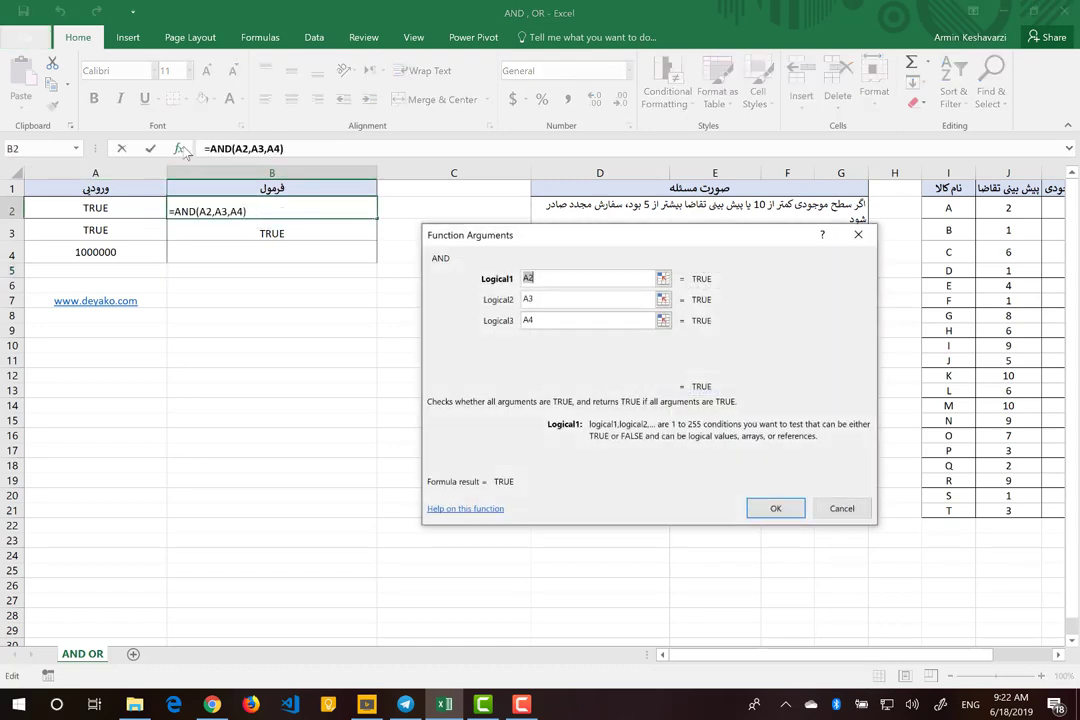
{"action": "left_click", "coordinate": [566, 320]}
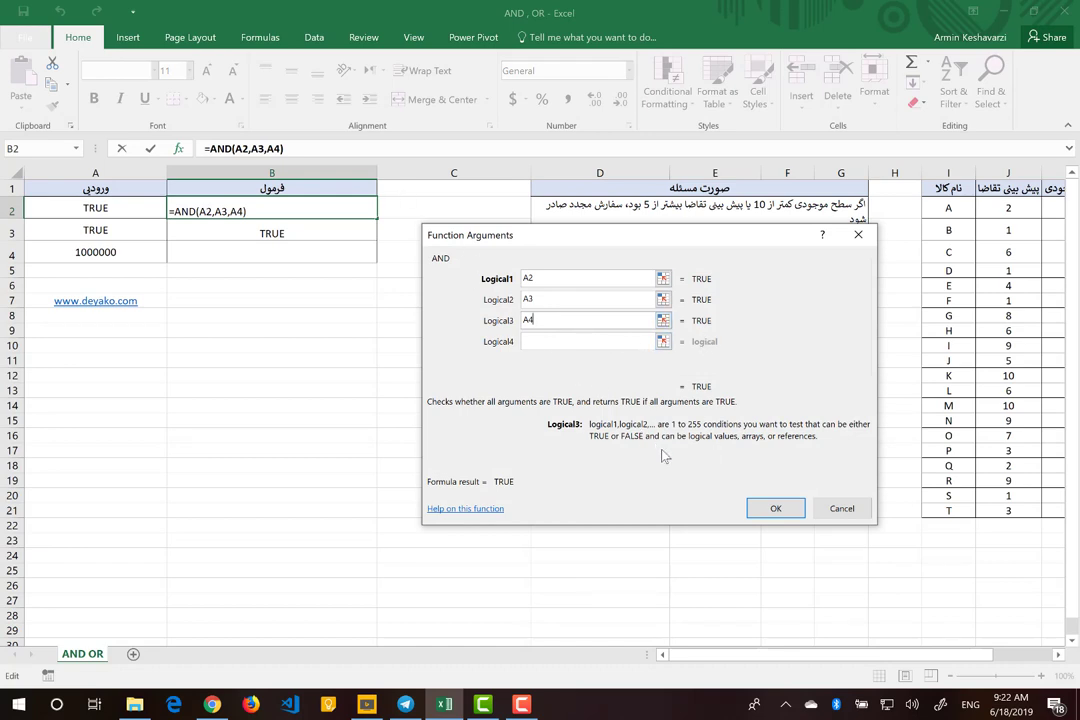
{"action": "left_click", "coordinate": [774, 509]}
Set the input in A4 to 0.
{"action": "left_click", "coordinate": [133, 253]}
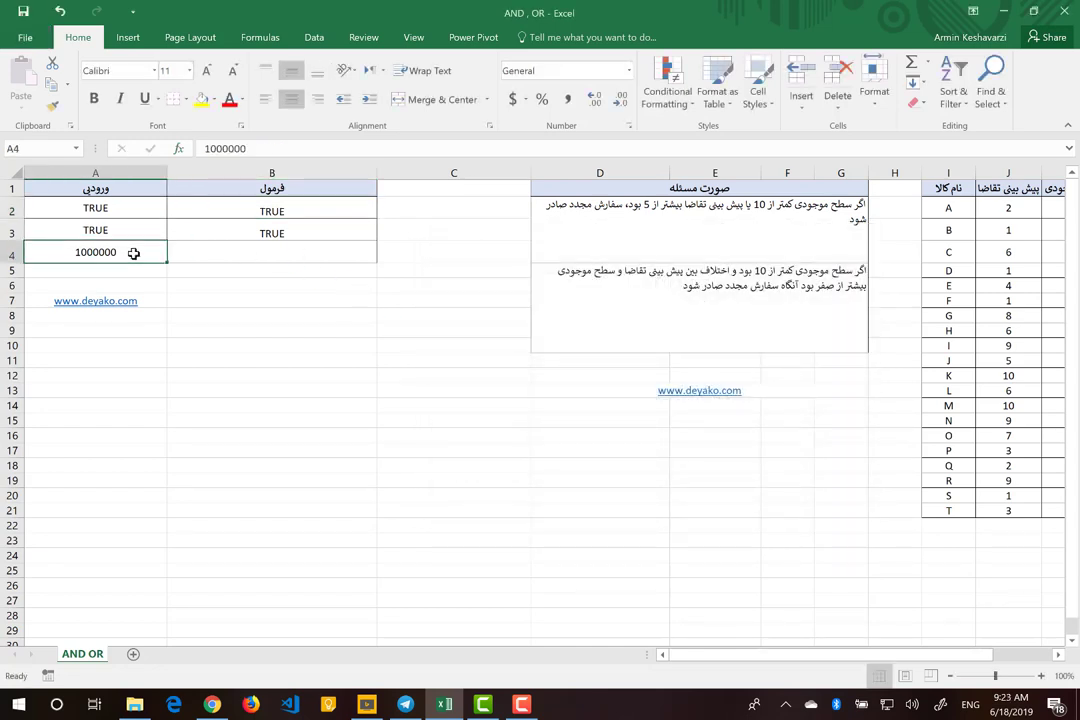
{"action": "type", "text": "0"}
{"action": "key", "text": "Return"}
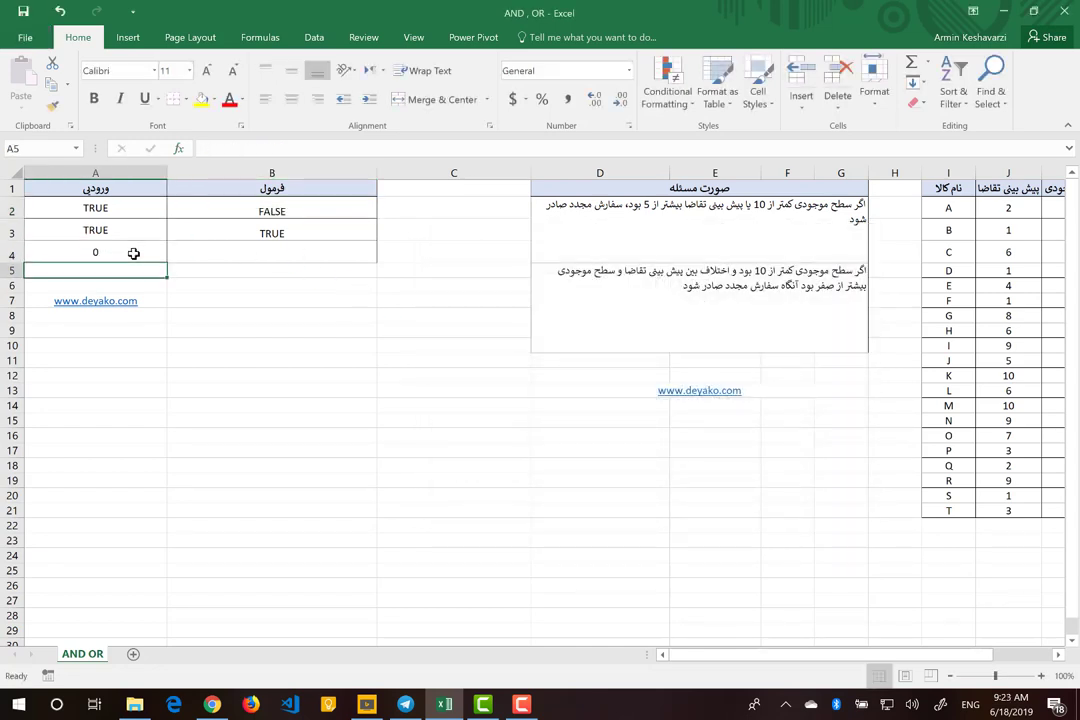
{"action": "left_click", "coordinate": [129, 247]}
{"action": "left_click", "coordinate": [180, 148]}
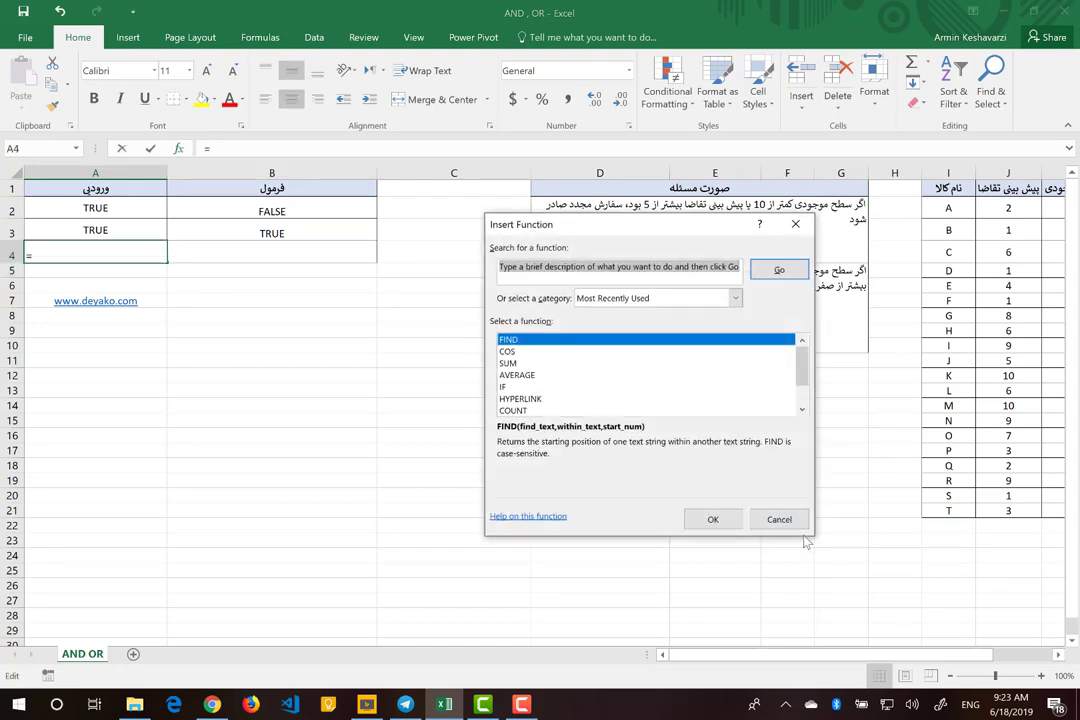
{"action": "left_click", "coordinate": [779, 520]}
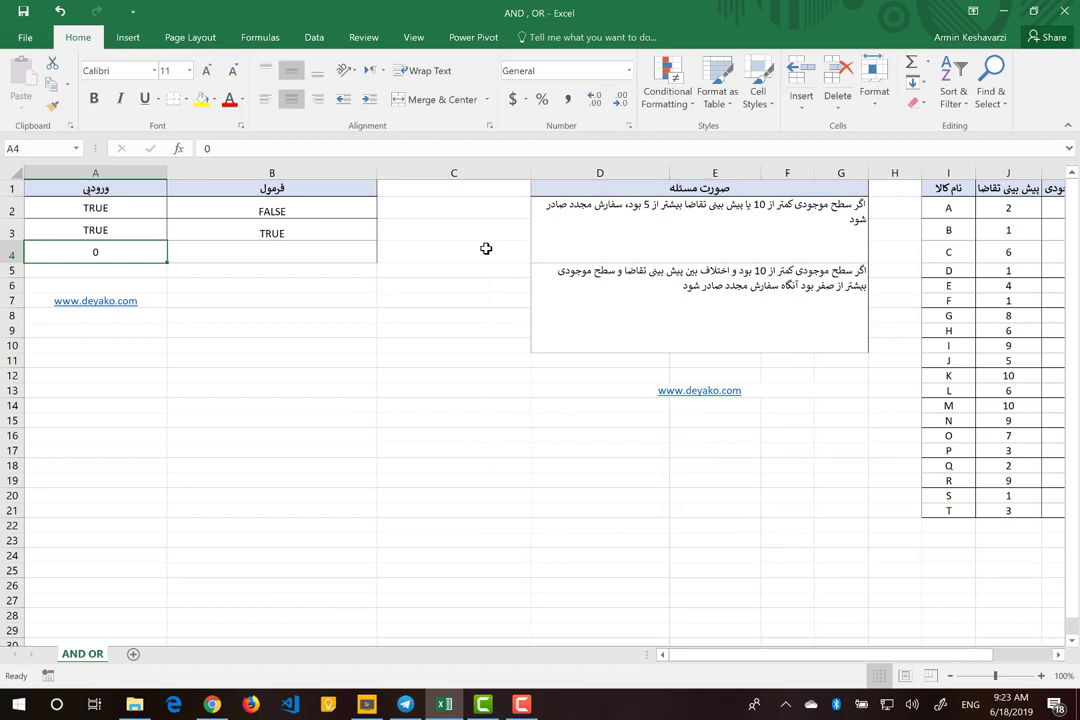
Inspect the function arguments of the AND formula in B2 to see how the zero in A4 is evaluated.
{"action": "left_click", "coordinate": [290, 211]}
{"action": "left_click", "coordinate": [212, 148]}
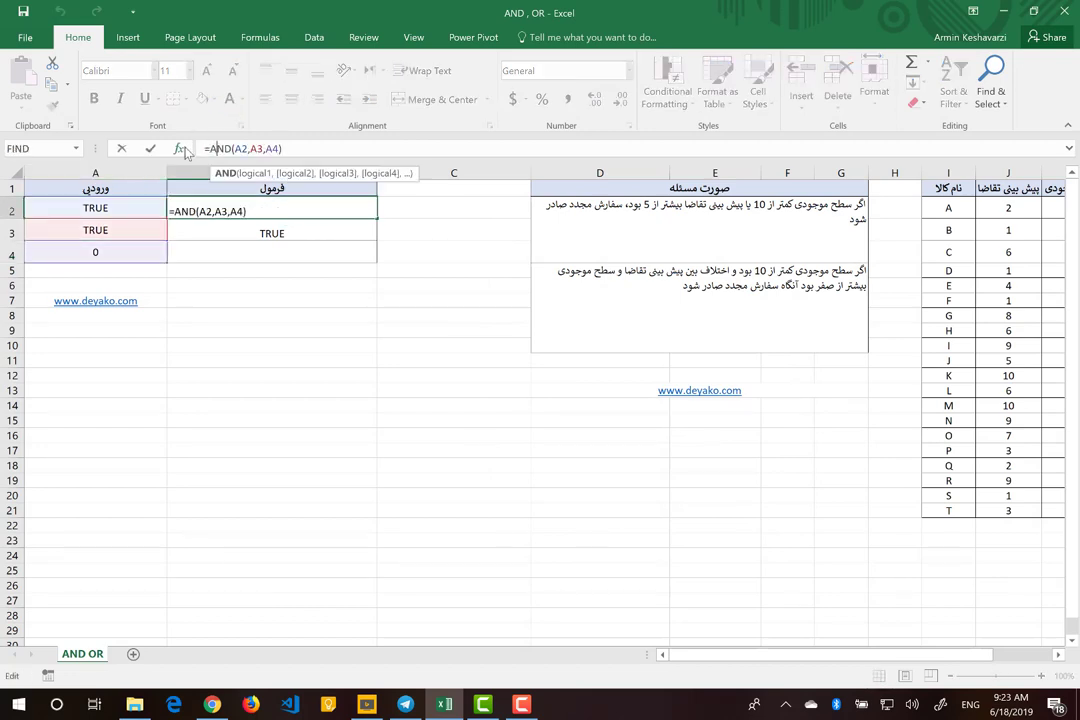
{"action": "left_click", "coordinate": [182, 149]}
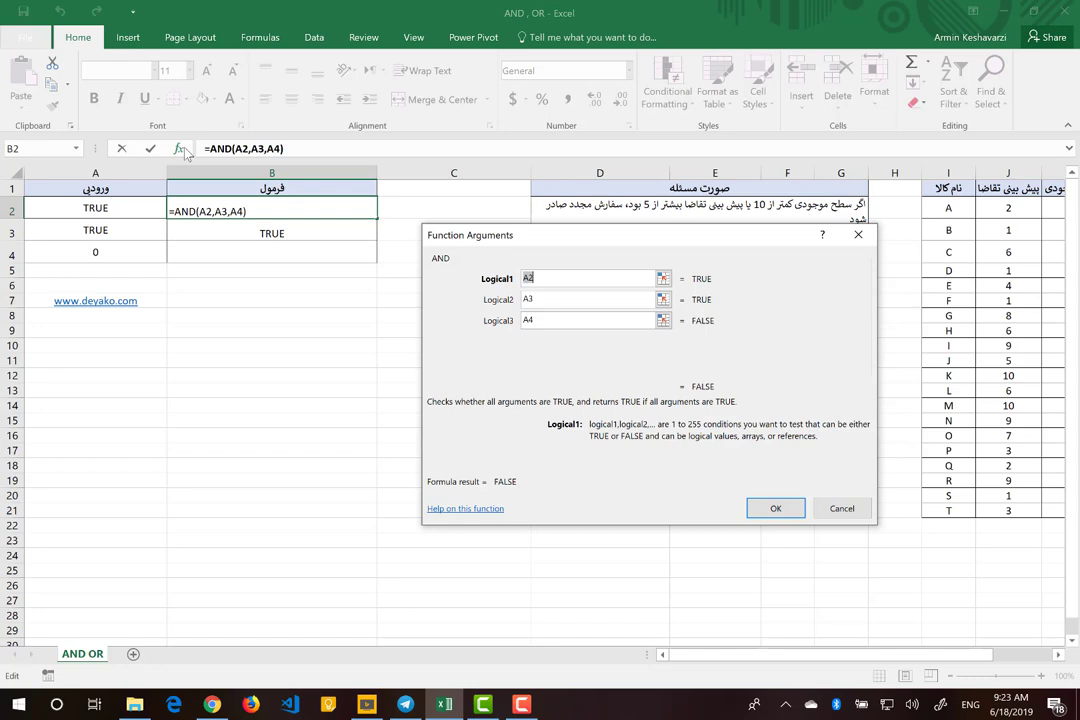
{"action": "left_click", "coordinate": [768, 508]}
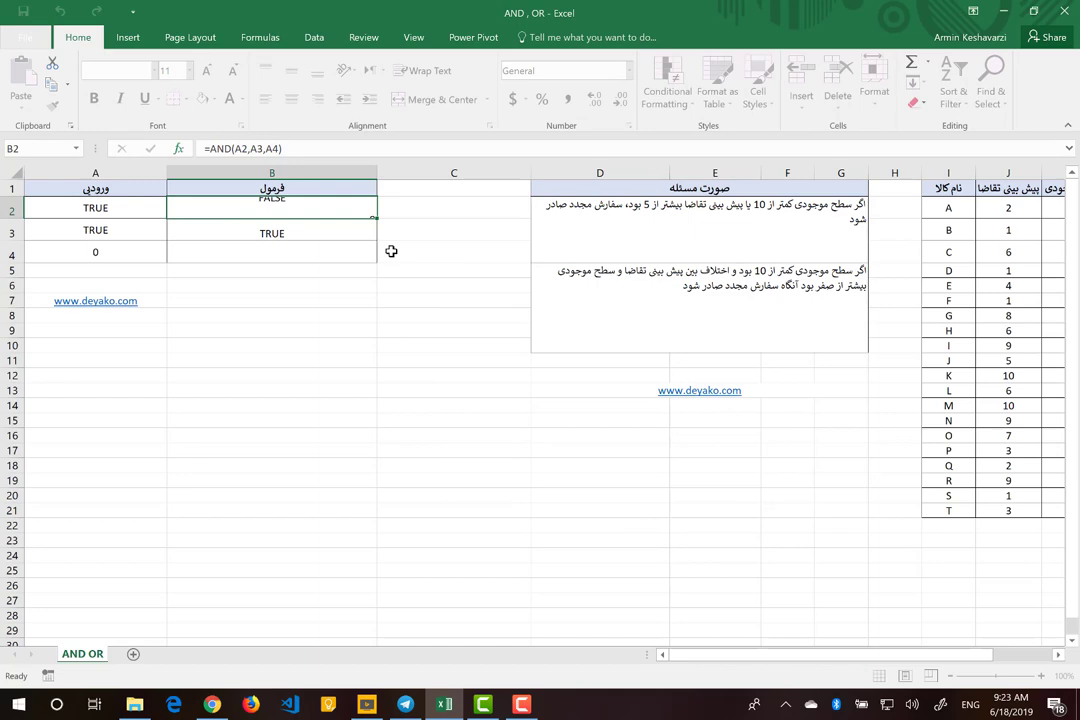
Examine the IF and OR formula in L2, under the "حالت 1" column of the product table.
{"action": "left_click", "coordinate": [296, 229]}
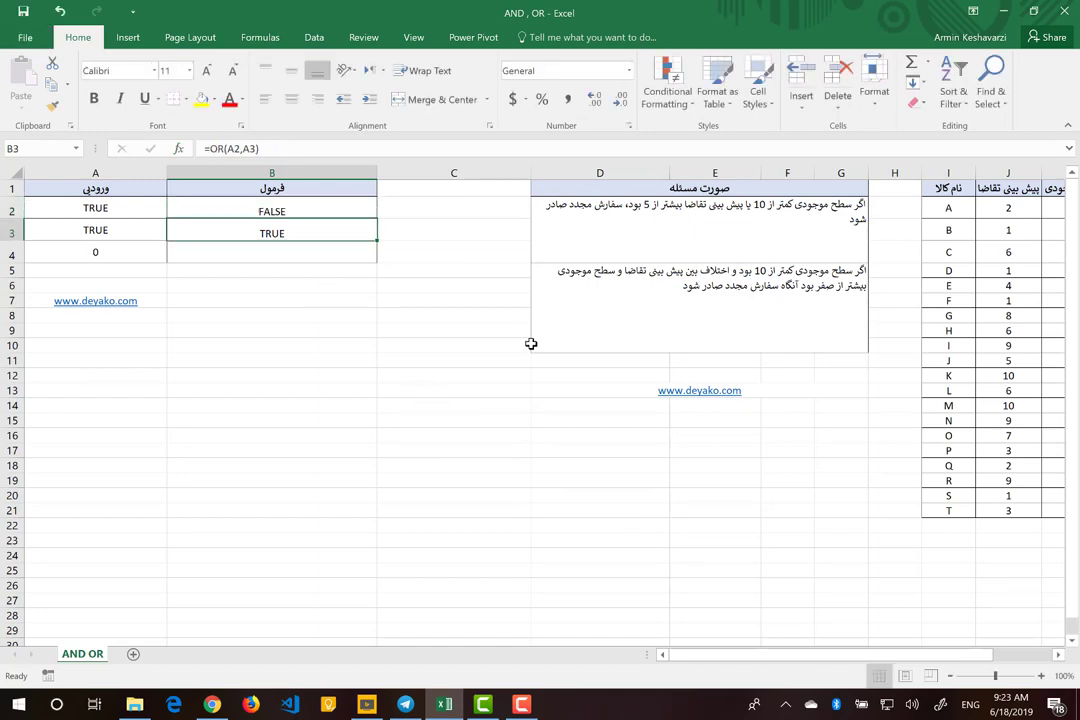
{"action": "scroll", "coordinate": [531, 343], "scroll_direction": "right", "scroll_amount": 2}
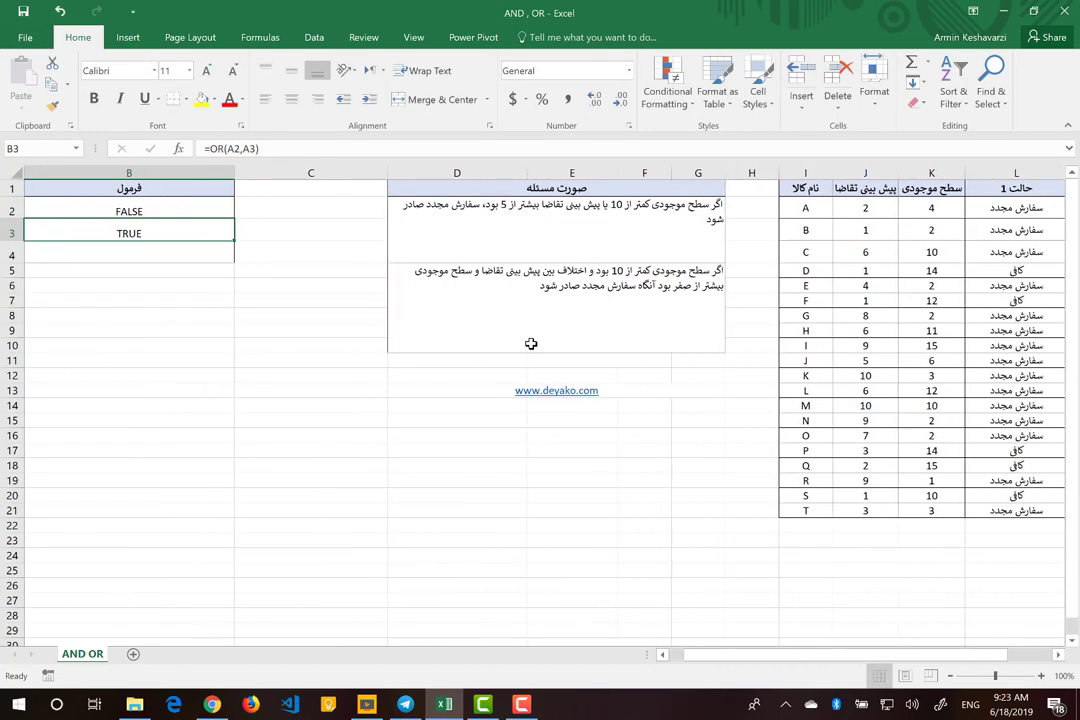
{"action": "scroll", "coordinate": [531, 343], "scroll_direction": "right", "scroll_amount": 4}
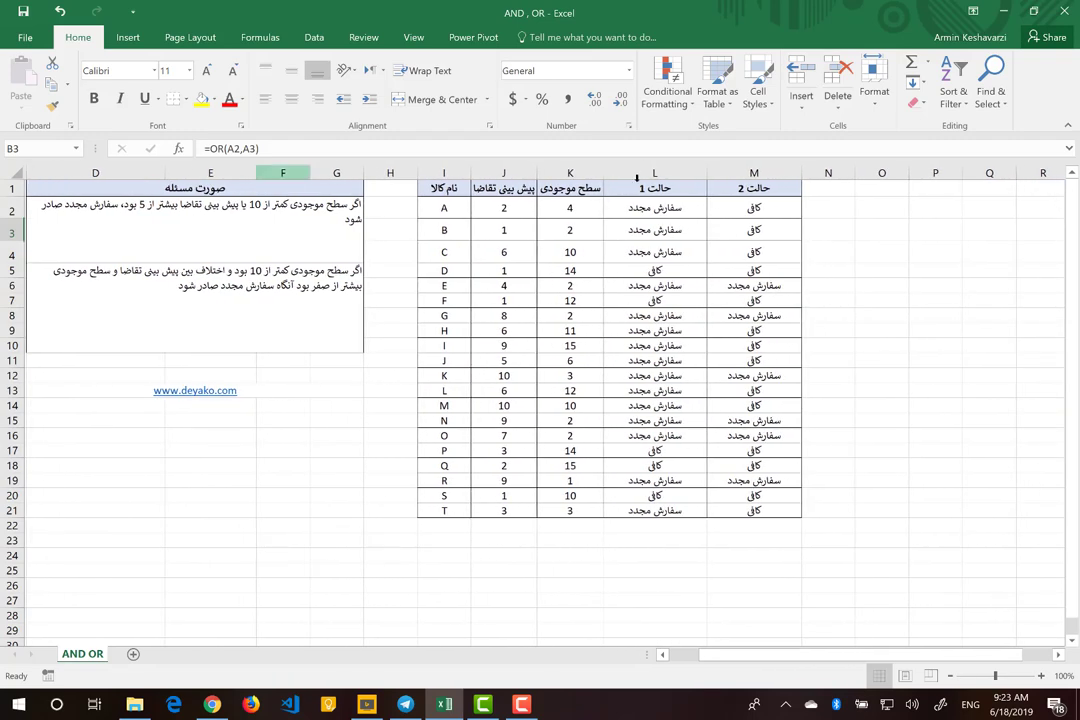
{"action": "scroll", "coordinate": [645, 212], "scroll_direction": "right", "scroll_amount": 1}
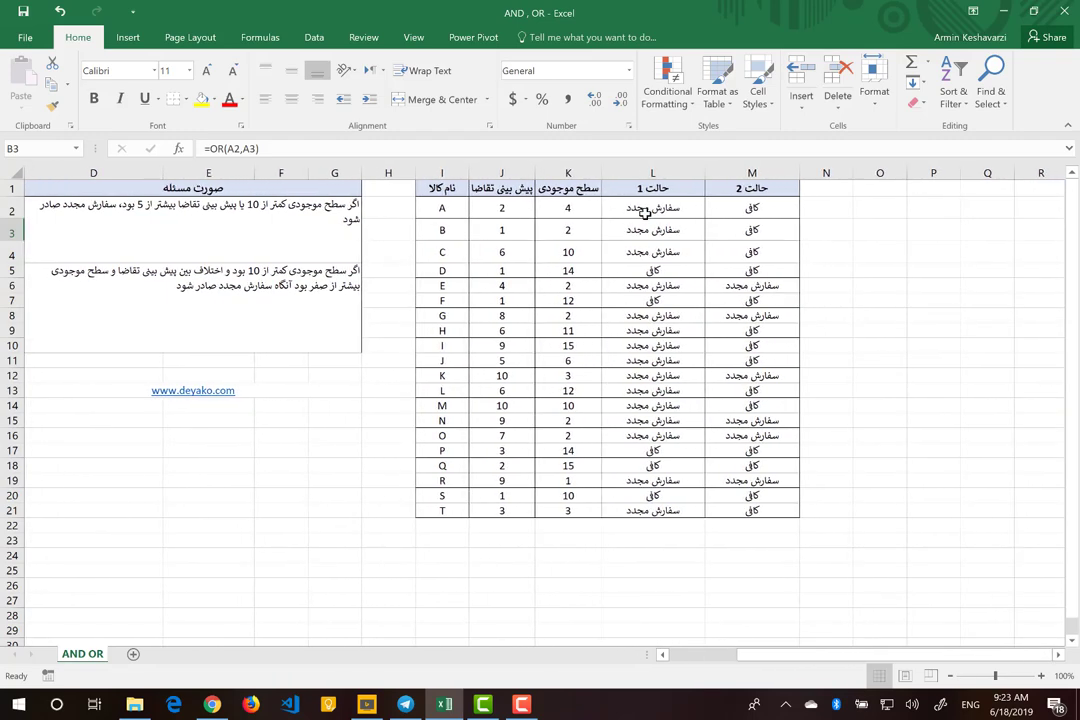
{"action": "left_click", "coordinate": [645, 212]}
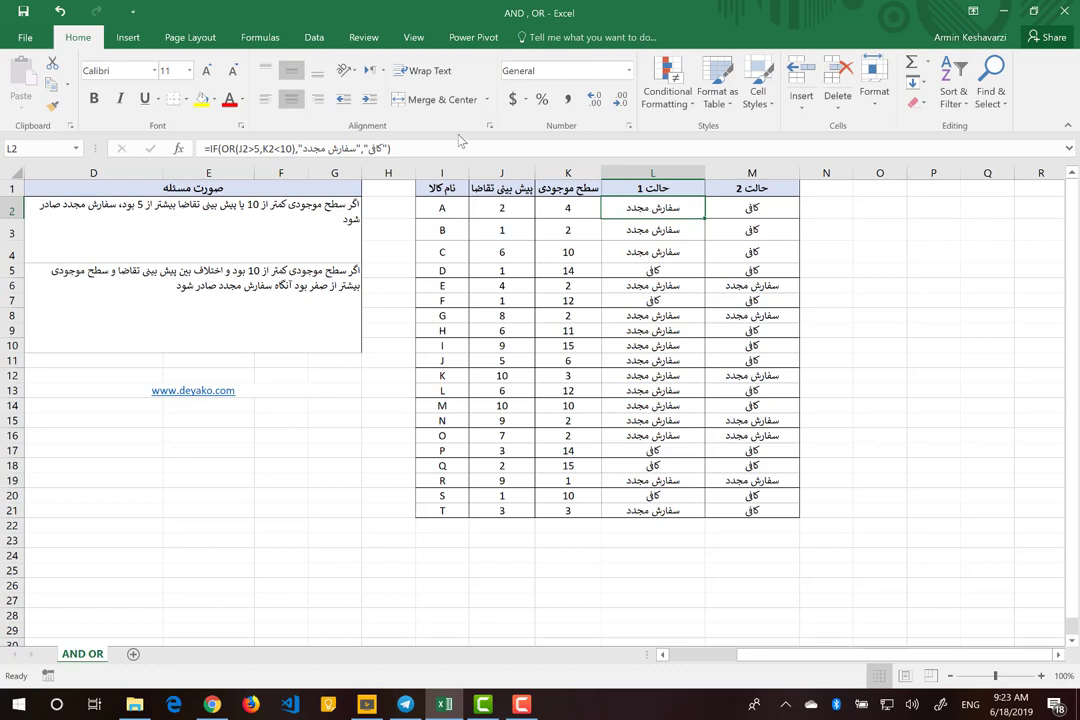
{"action": "left_click", "coordinate": [211, 148]}
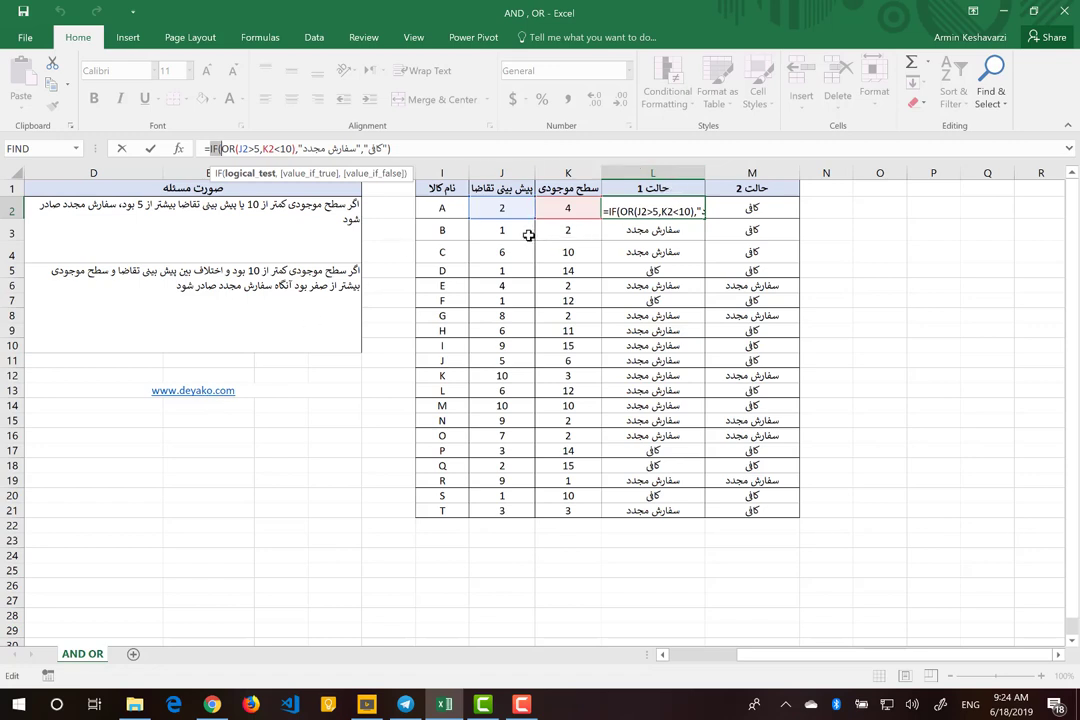
{"action": "key", "text": "Return"}
Compare the first problem statement in D2 with product A's demand forecast in J2 and stock level in K2.
{"action": "left_click", "coordinate": [254, 250]}
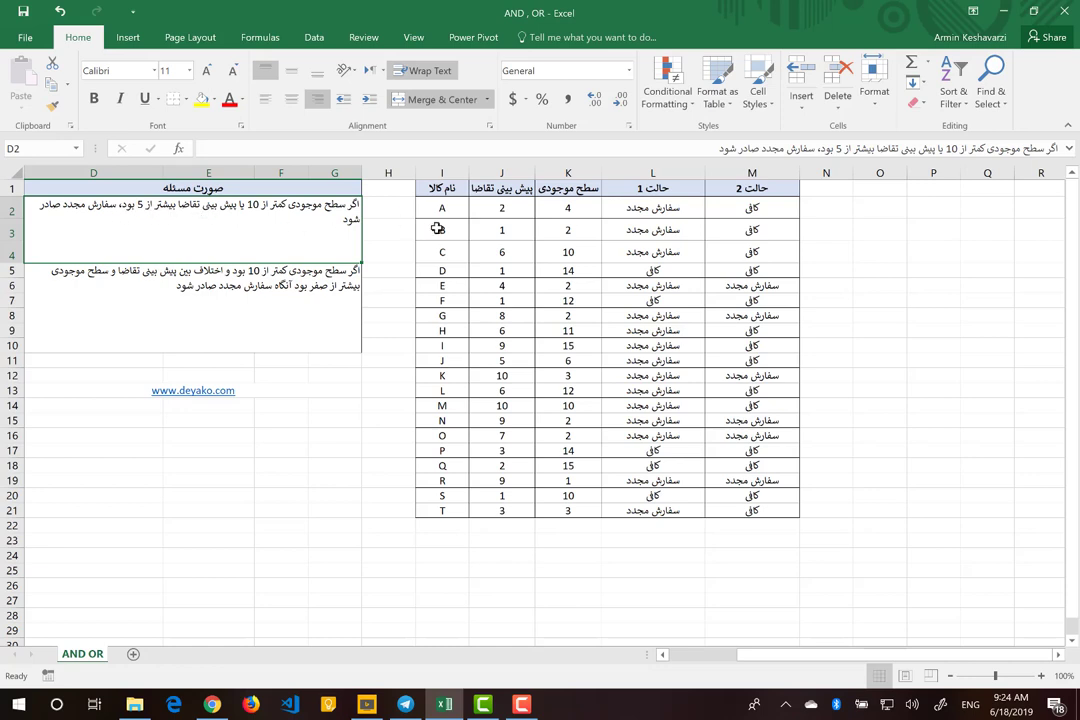
{"action": "left_click", "coordinate": [571, 211]}
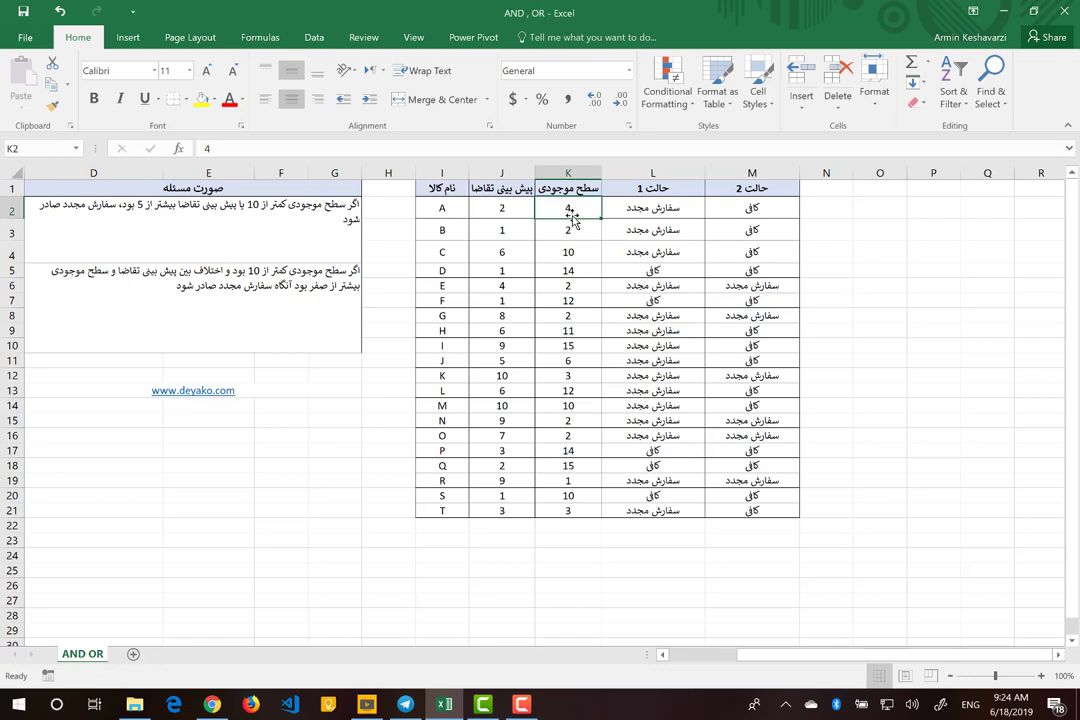
{"action": "left_click", "coordinate": [521, 212]}
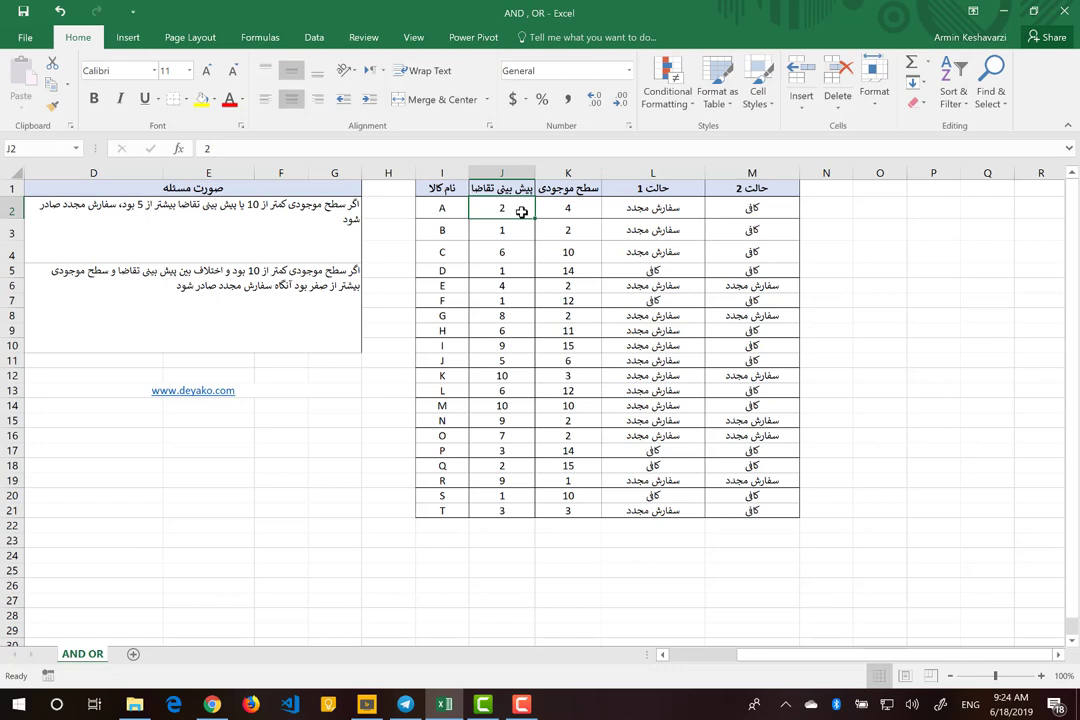
{"action": "left_click", "coordinate": [569, 210]}
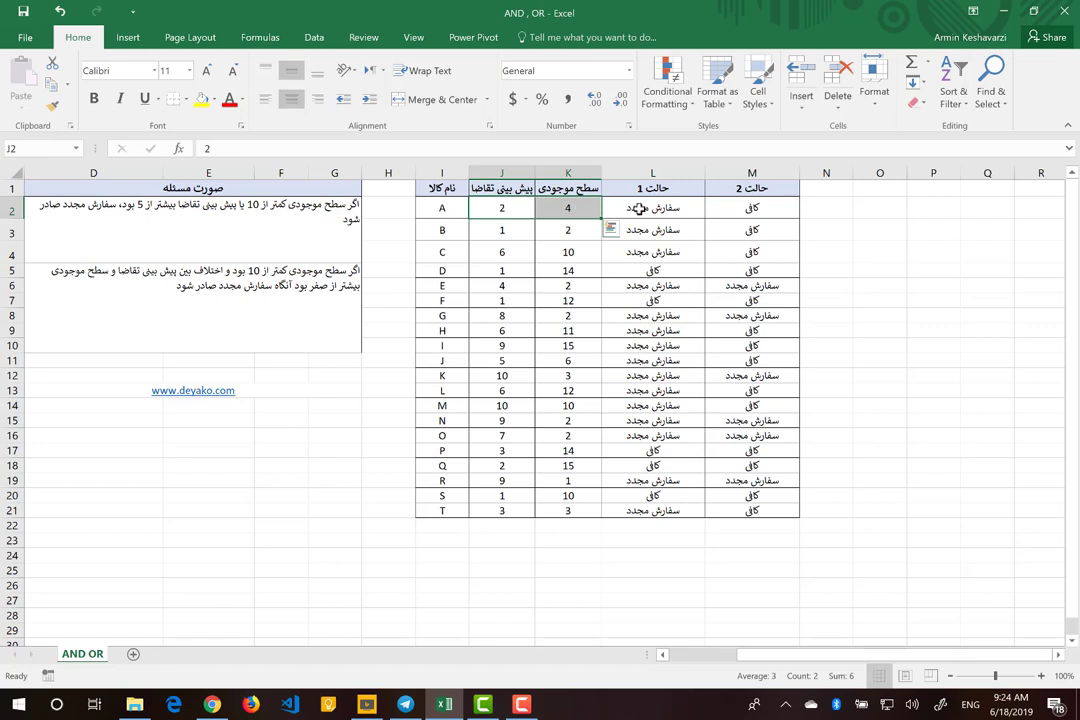
Compare the "حالت 1" result for product A in L2 with its stock level in K2 and demand forecast in J2.
{"action": "left_click", "coordinate": [638, 208]}
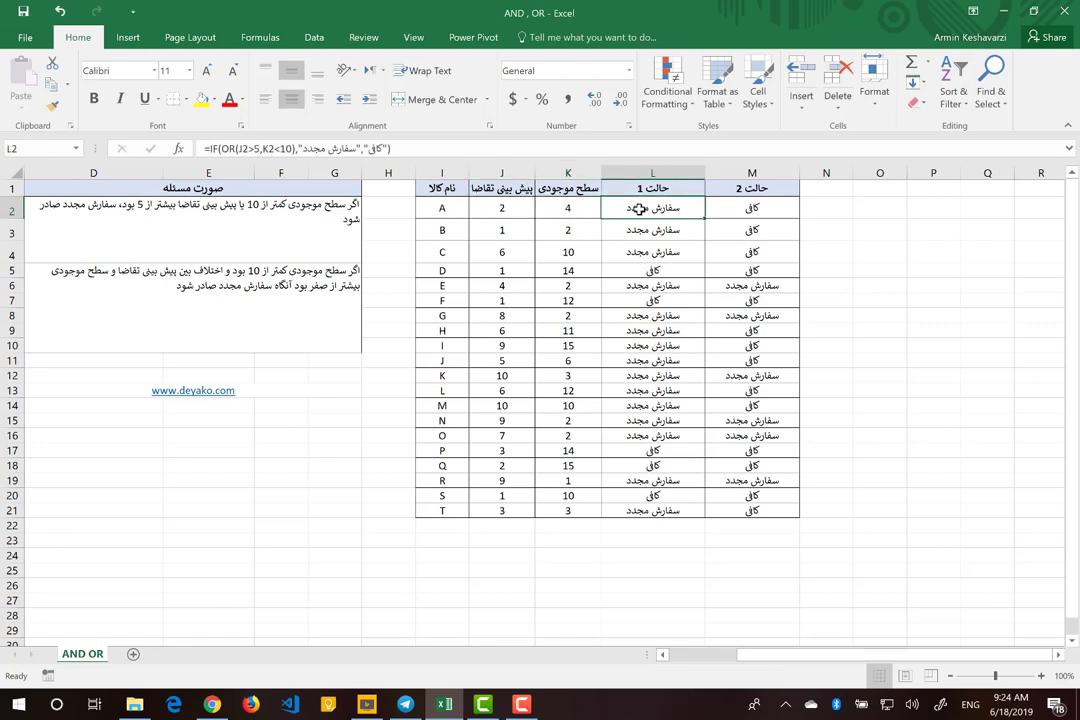
{"action": "key", "text": "Left"}
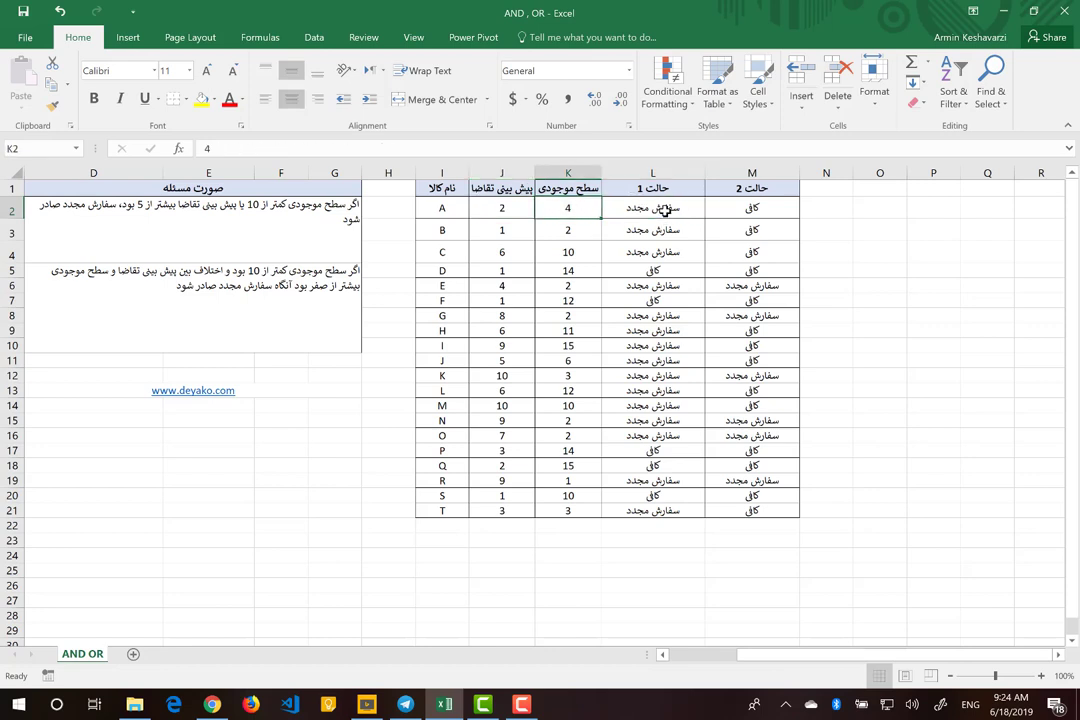
{"action": "key", "text": "Right"}
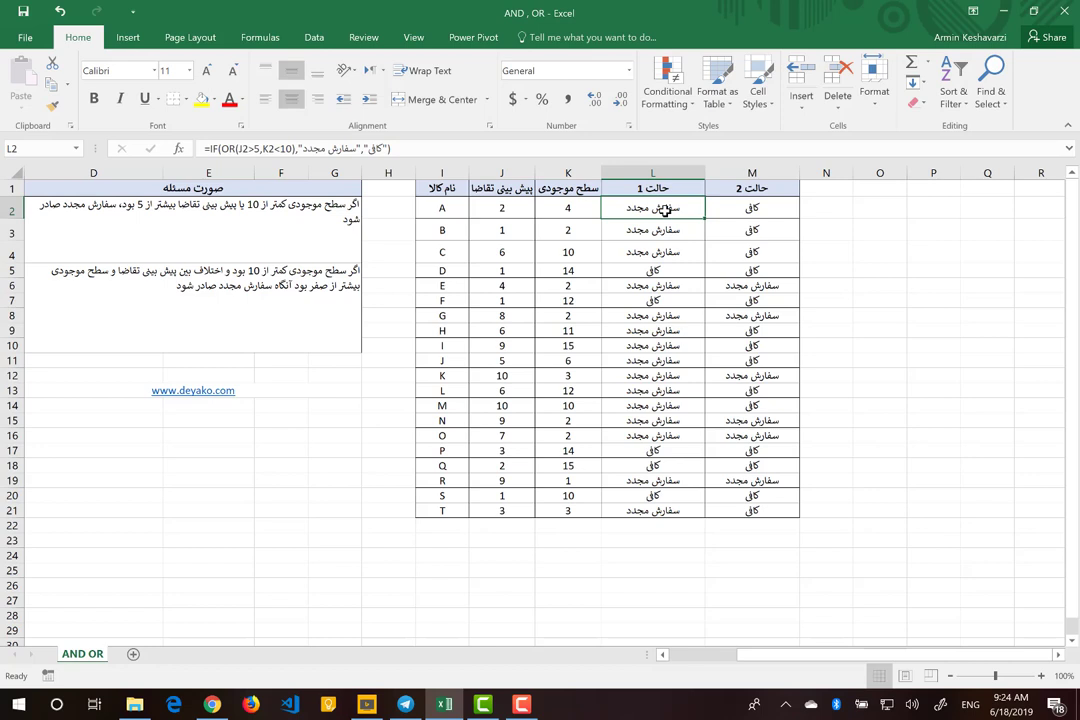
{"action": "left_click", "coordinate": [568, 210]}
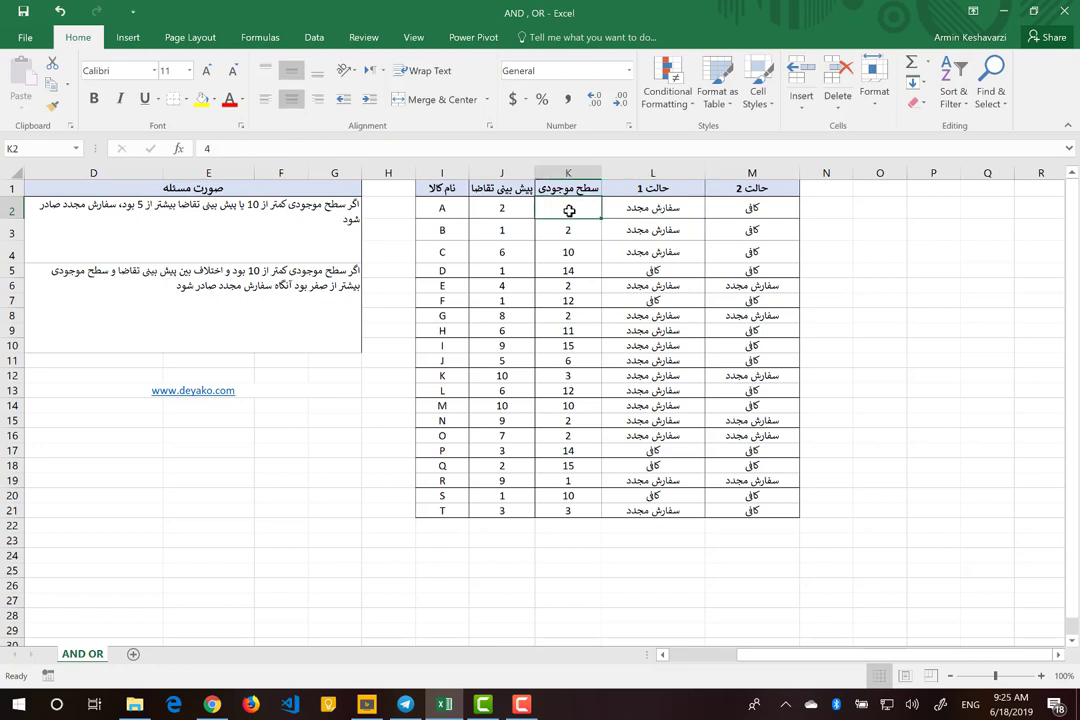
{"action": "left_click", "coordinate": [498, 208]}
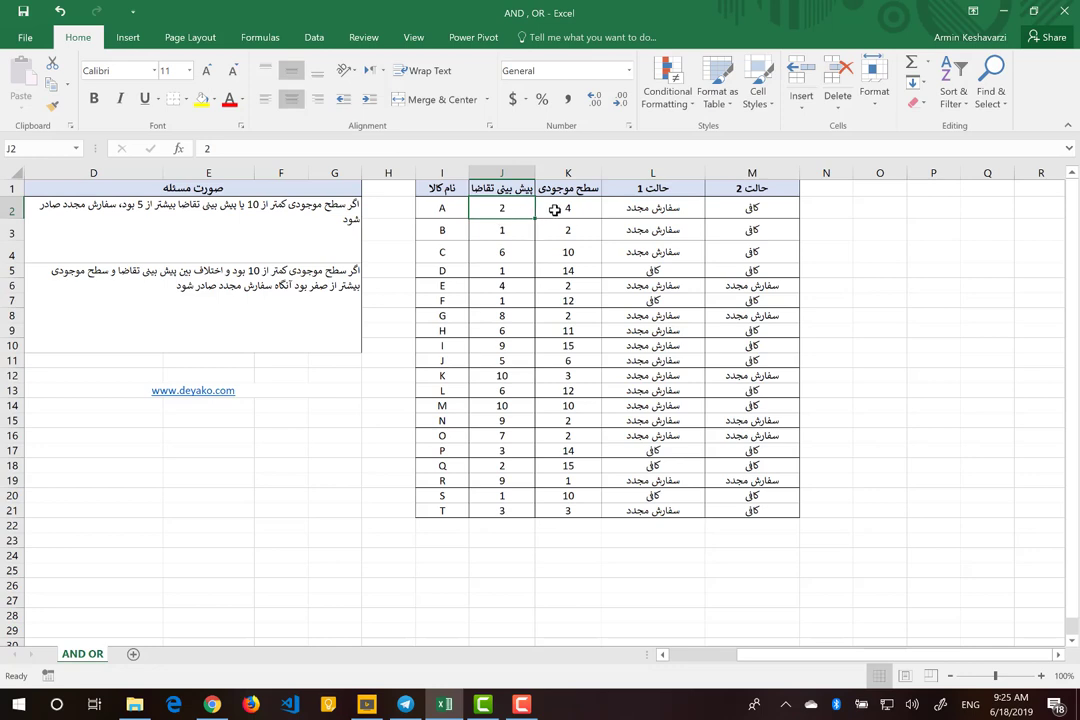
{"action": "left_click_drag", "start_coordinate": [559, 212], "coordinate": [465, 218]}
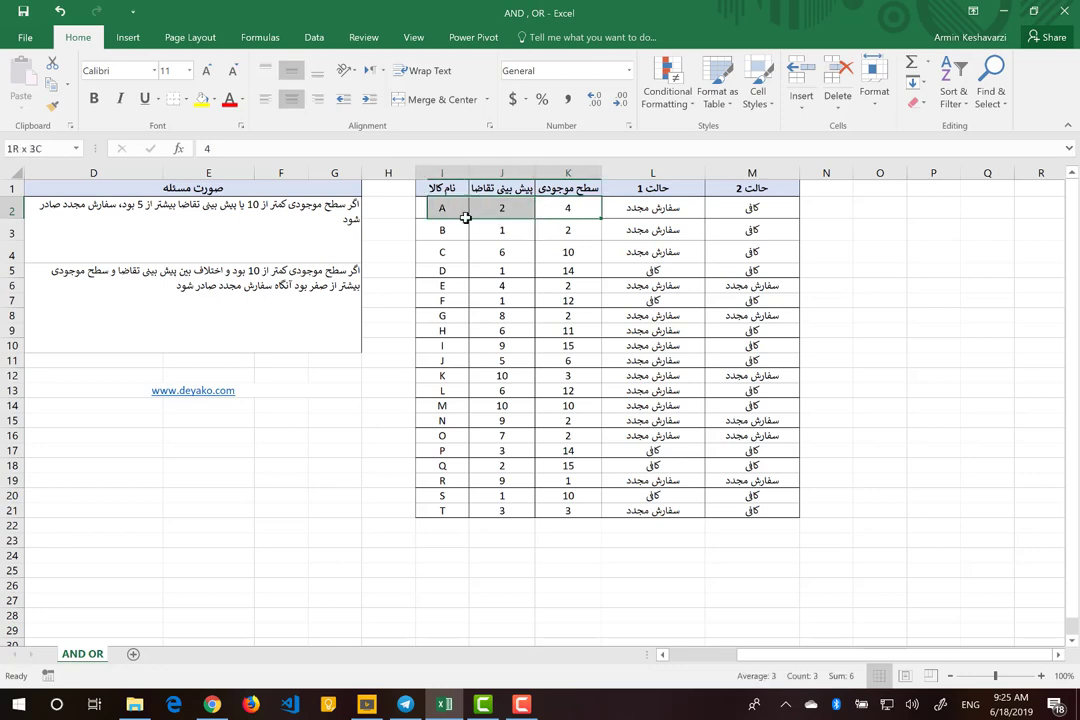
Examine the OR test with J2>5 and K2<10 inside the IF formula in L2, leaving the formula as is.
{"action": "left_click", "coordinate": [608, 210]}
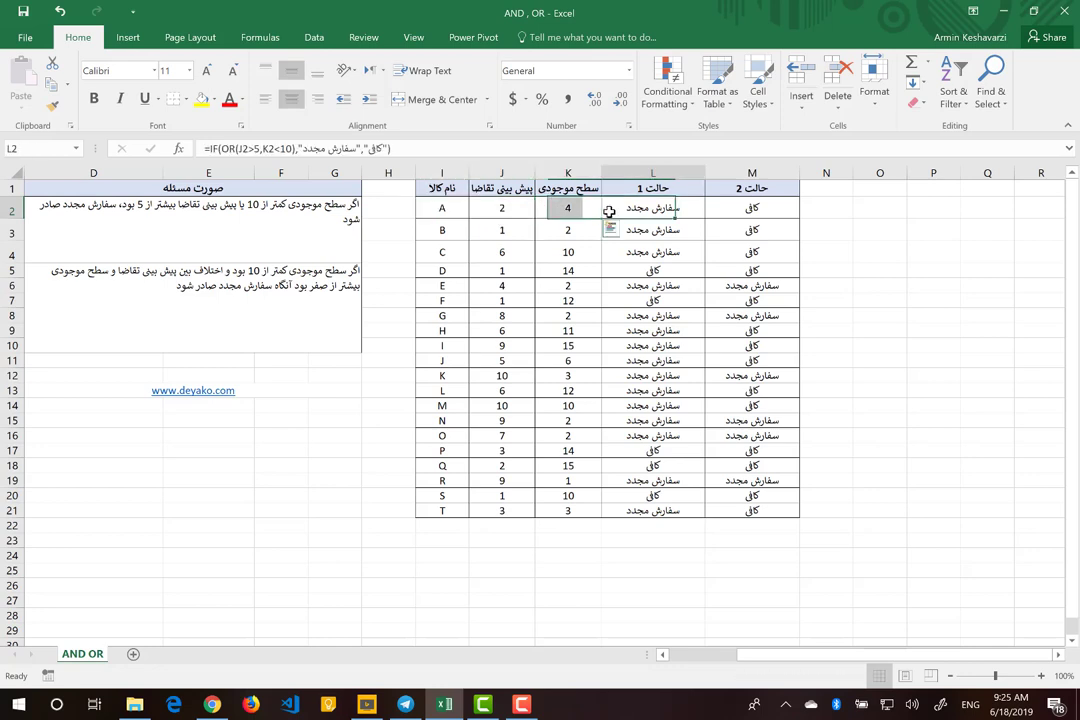
{"action": "left_click", "coordinate": [219, 150]}
{"action": "left_click_drag", "start_coordinate": [219, 150], "coordinate": [294, 150]}
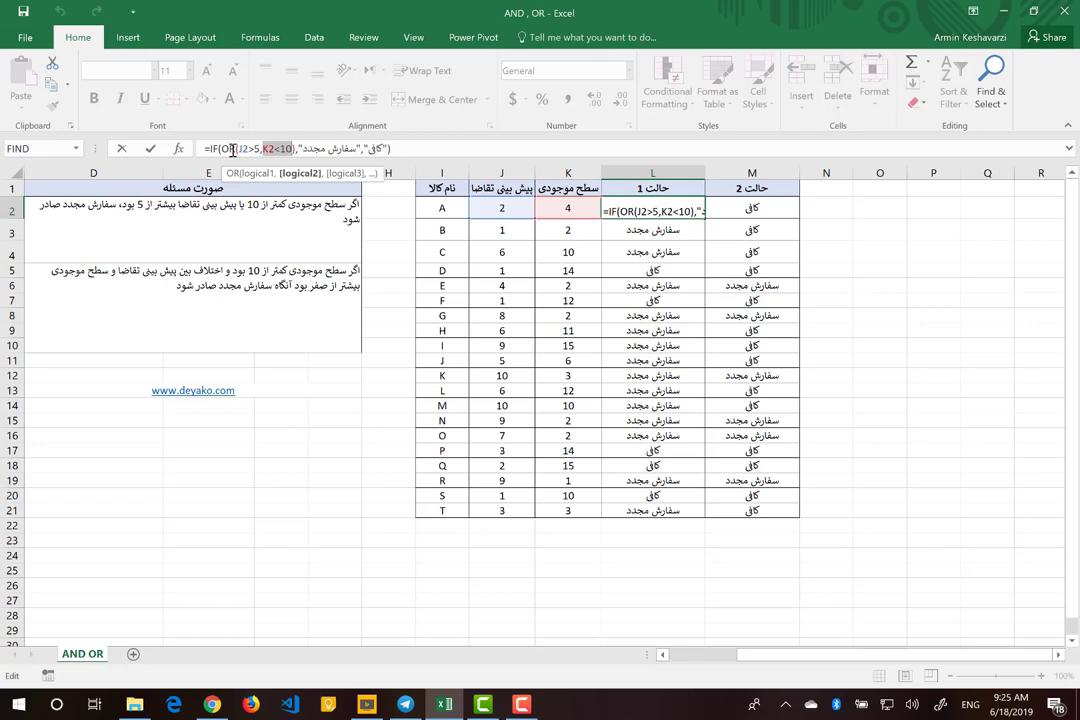
{"action": "left_click_drag", "start_coordinate": [221, 149], "coordinate": [291, 148]}
{"action": "left_click_drag", "start_coordinate": [221, 149], "coordinate": [298, 150]}
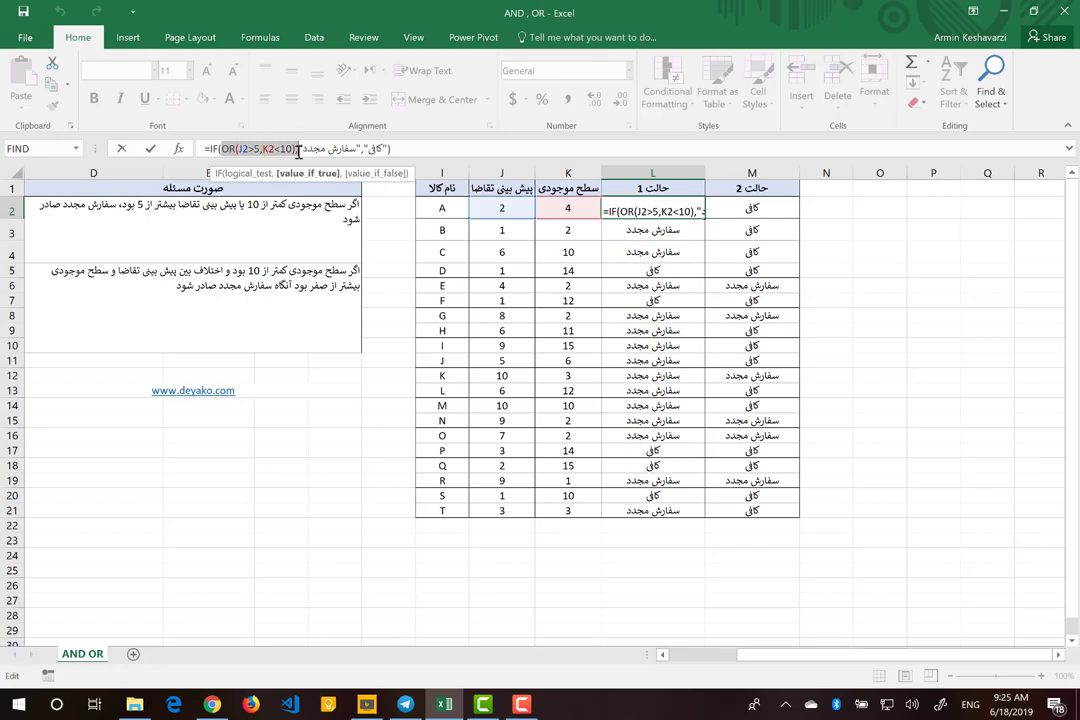
{"action": "key", "text": "Return"}
Check the "حالت 1" formula for product B in L3 against its stock level in K3.
{"action": "left_click", "coordinate": [677, 257]}
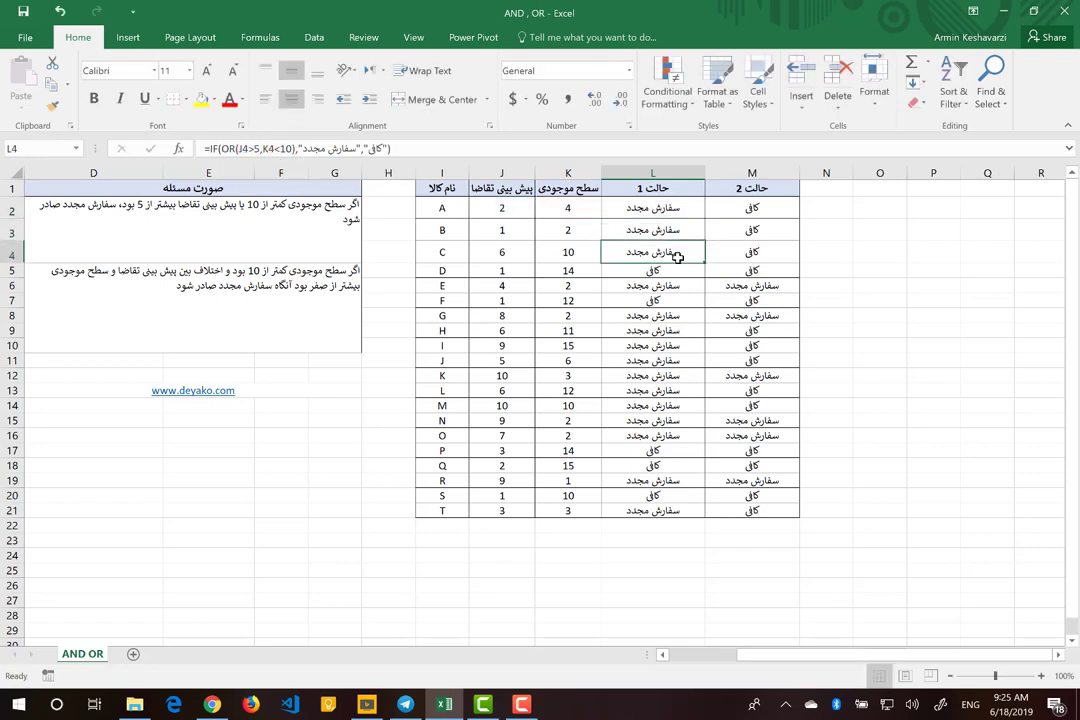
{"action": "key", "text": "Up"}
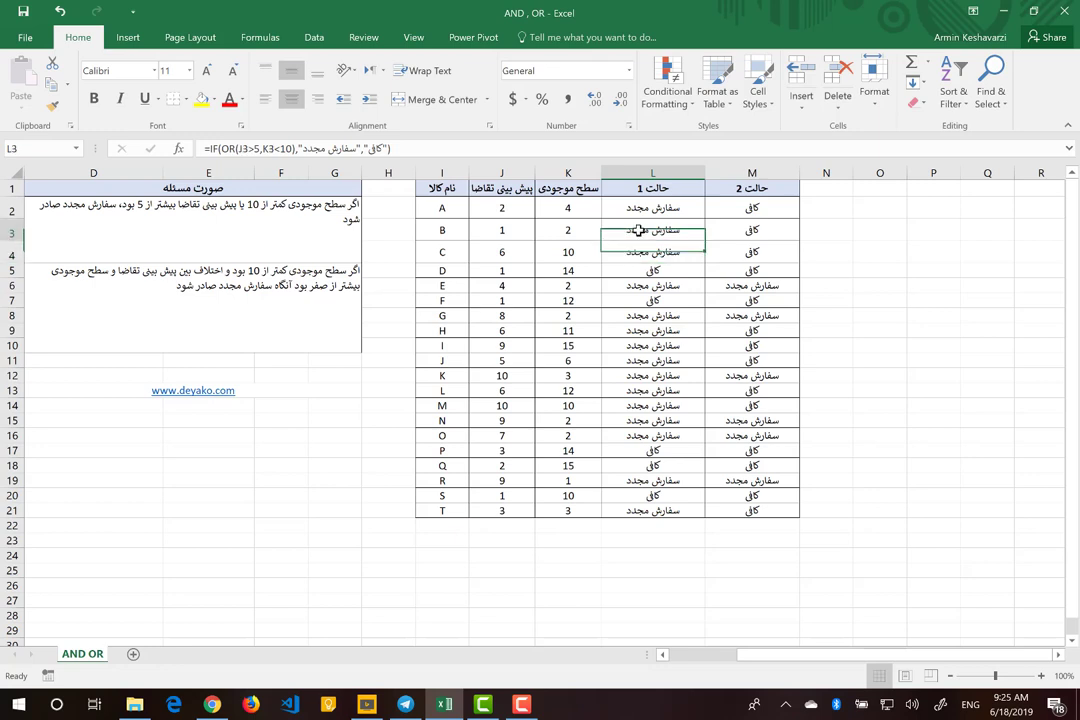
{"action": "left_click", "coordinate": [558, 223]}
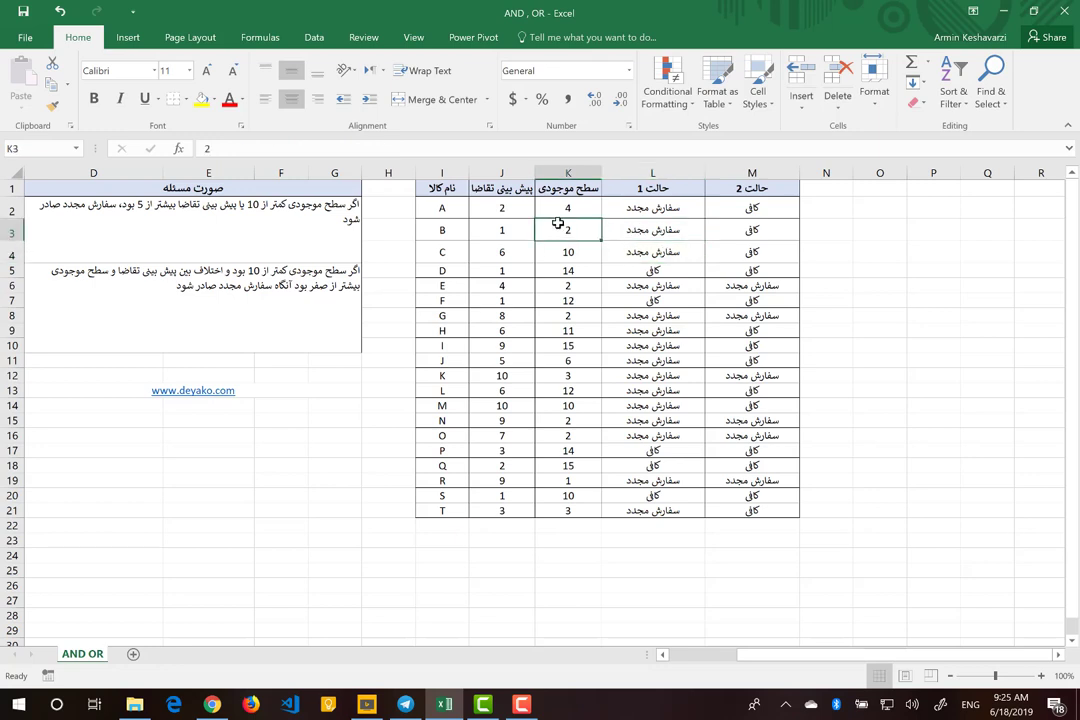
Examine the OR conditions K4<10 and J4>5 in product C's formula in L4.
{"action": "left_click", "coordinate": [648, 257]}
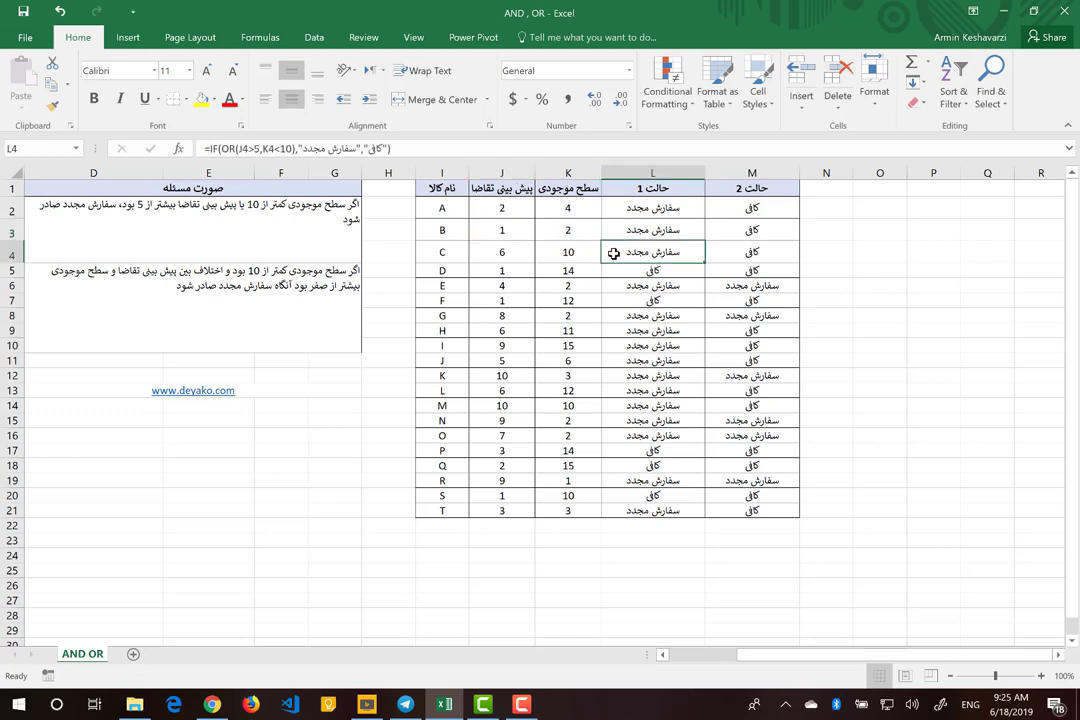
{"action": "key", "text": "F2"}
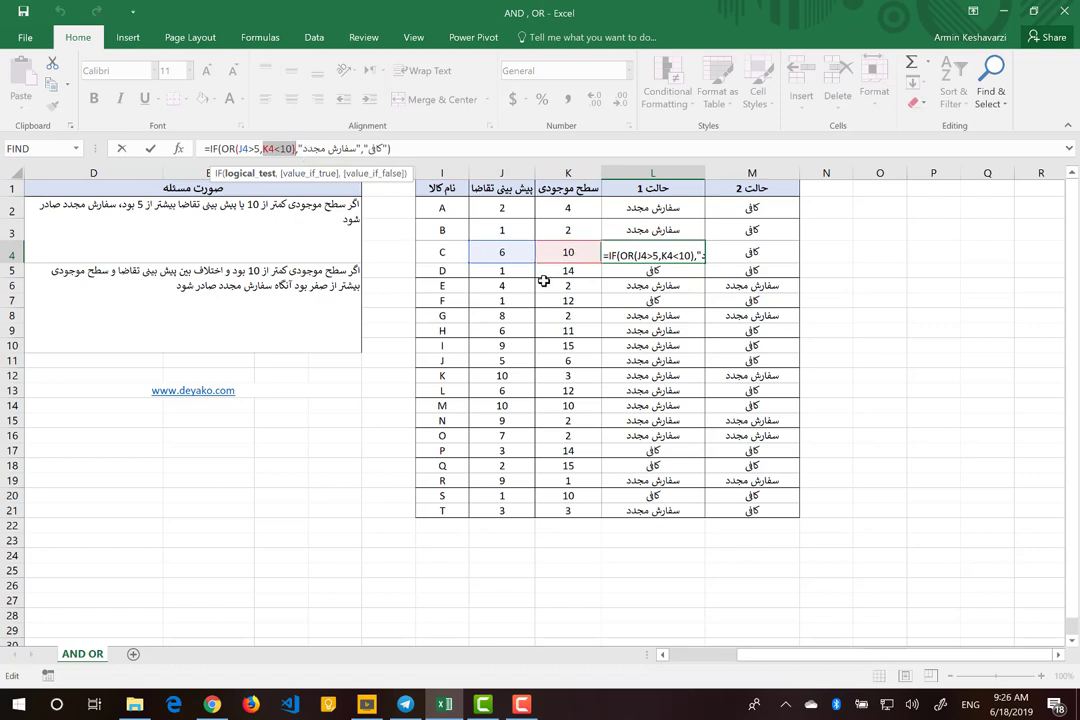
{"action": "left_click_drag", "start_coordinate": [268, 140], "coordinate": [237, 148]}
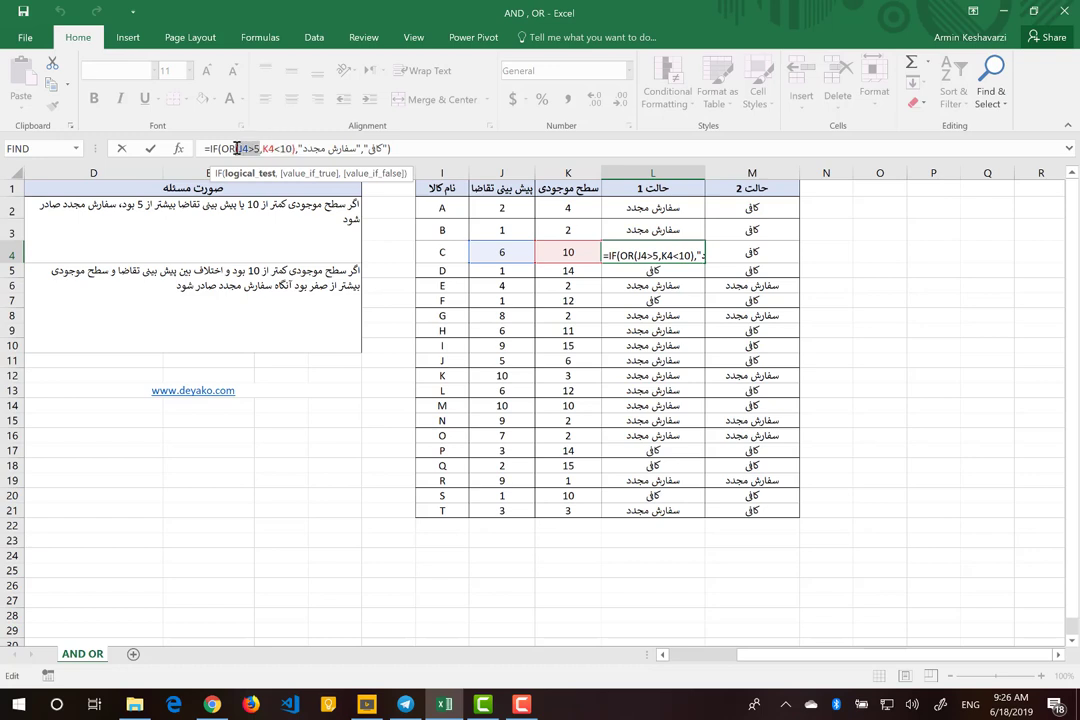
{"action": "key", "text": "Return"}
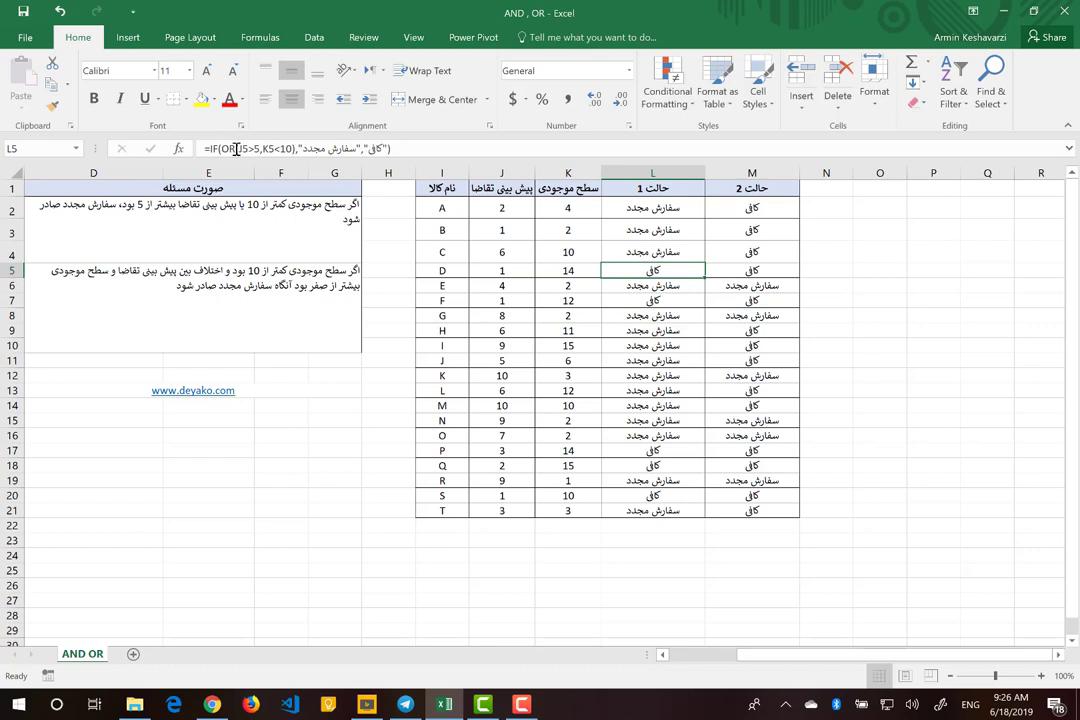
Examine the OR conditions and the "کافی" false value in product D's formula in L5.
{"action": "left_click_drag", "start_coordinate": [238, 148], "coordinate": [296, 150]}
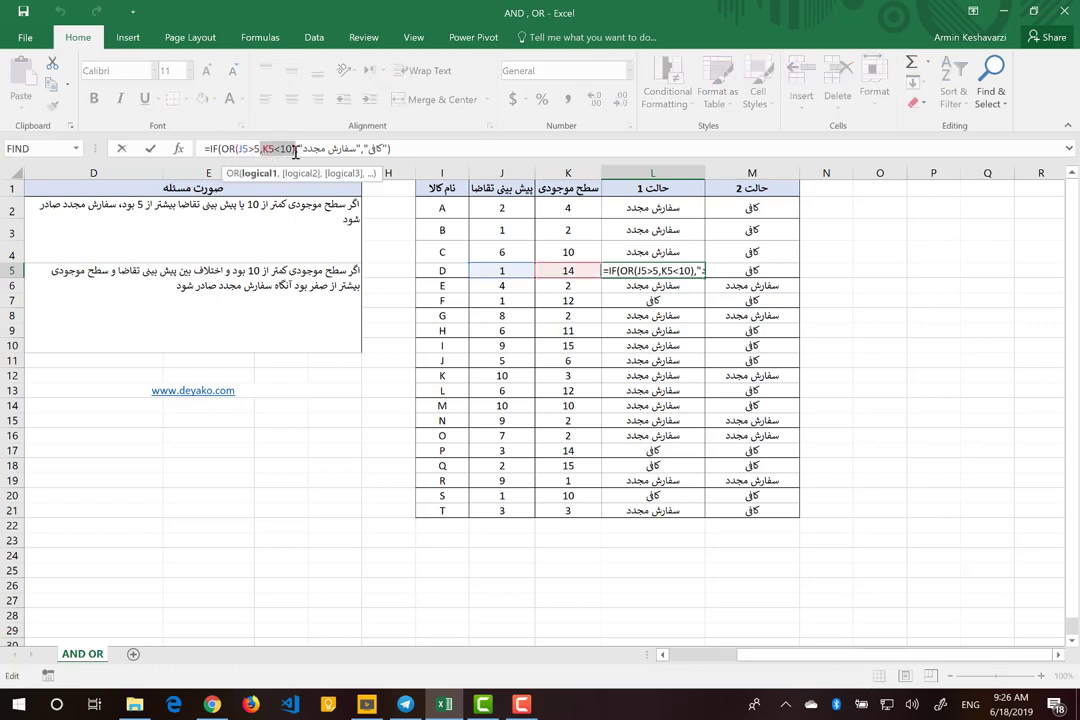
{"action": "left_click_drag", "start_coordinate": [364, 148], "coordinate": [378, 149]}
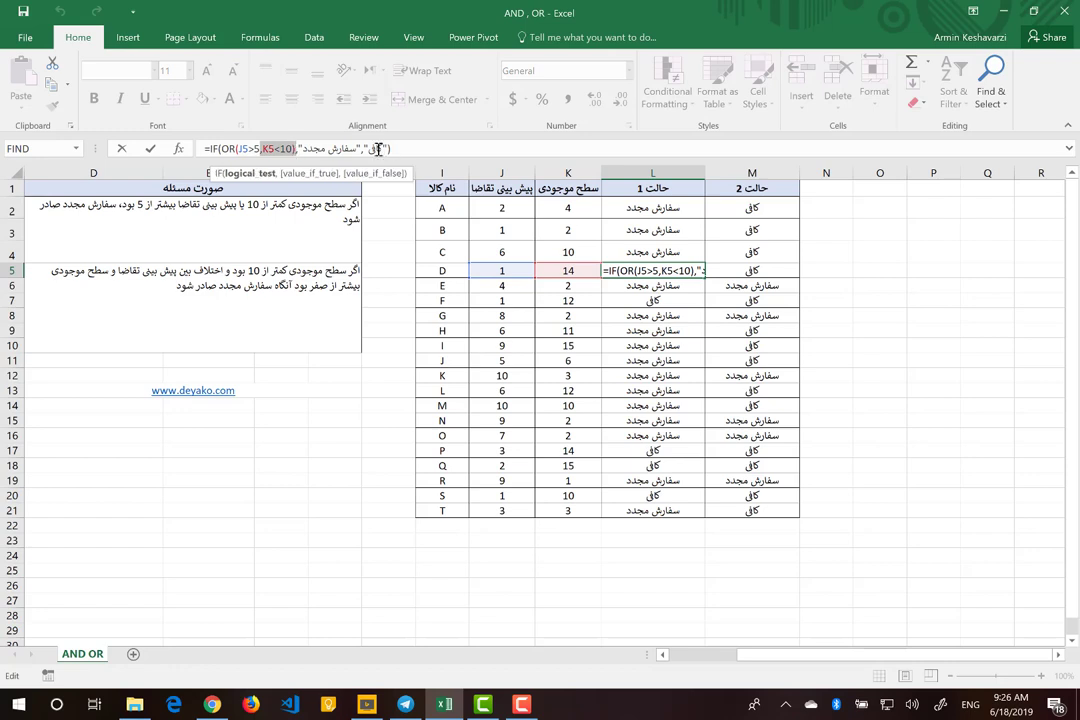
{"action": "key", "text": "Return"}
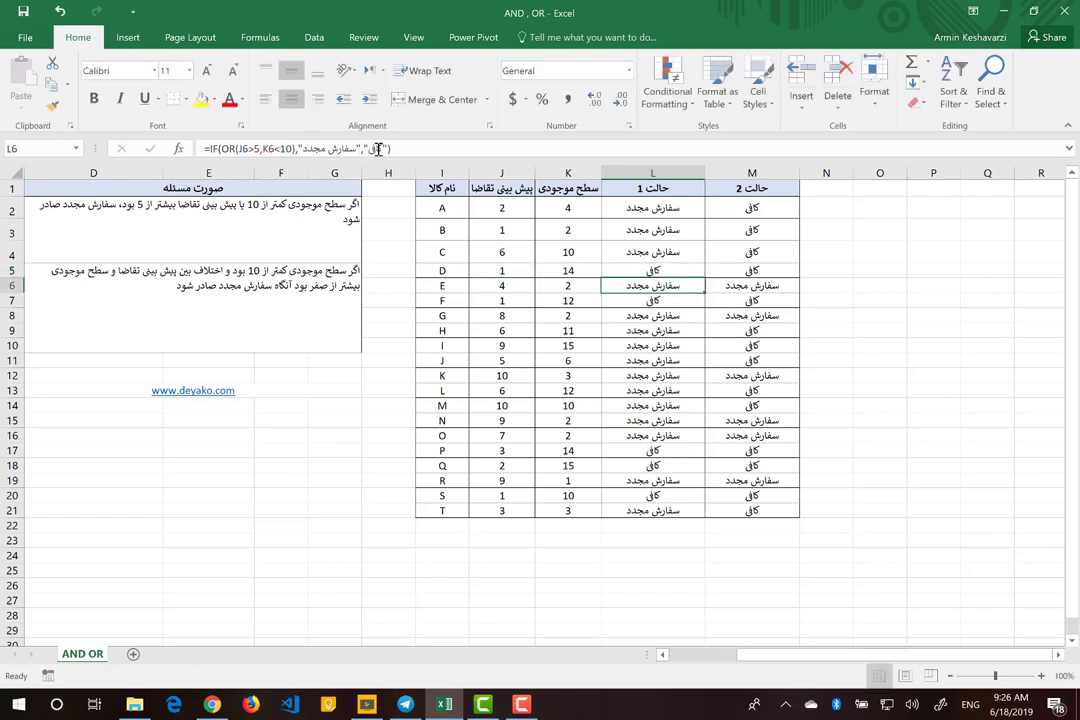
Compare product A's "حالت 2" formula in M2 with its stock level in K2 and demand forecast in J2.
{"action": "left_click", "coordinate": [750, 210]}
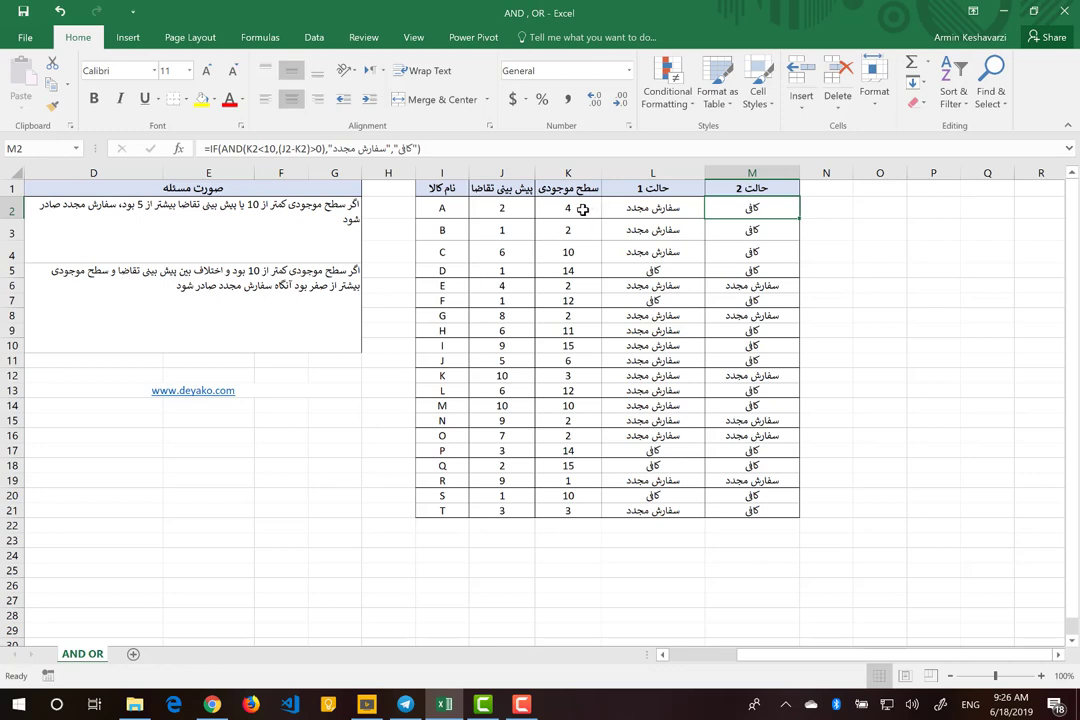
{"action": "left_click", "coordinate": [582, 209]}
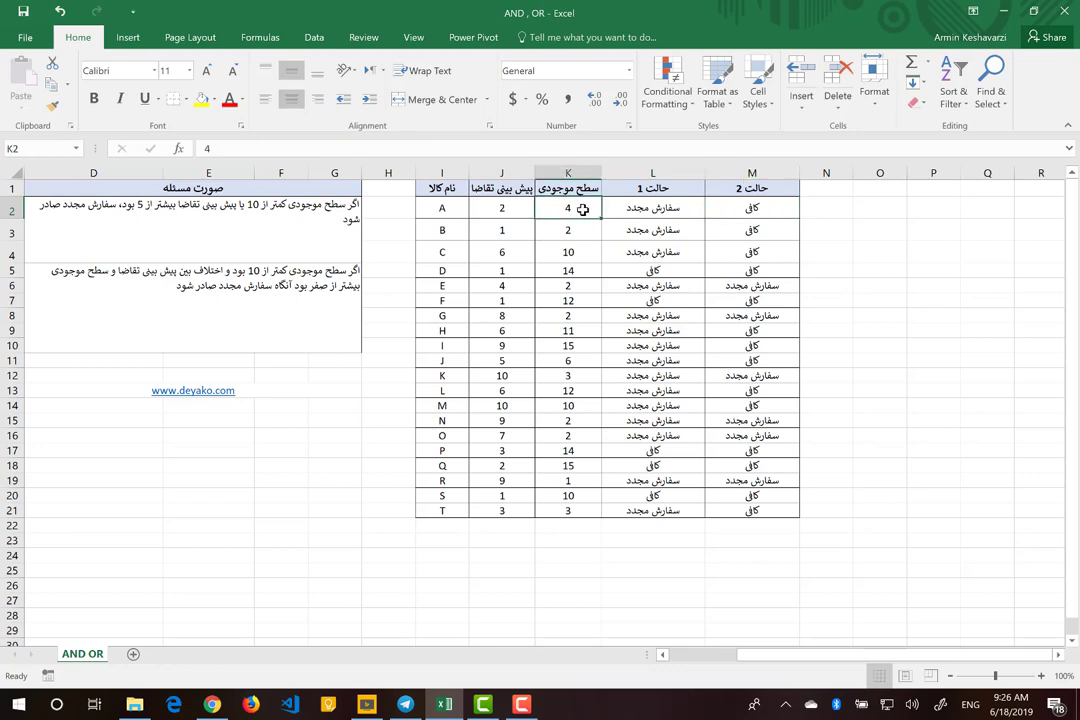
{"action": "left_click", "coordinate": [504, 207]}
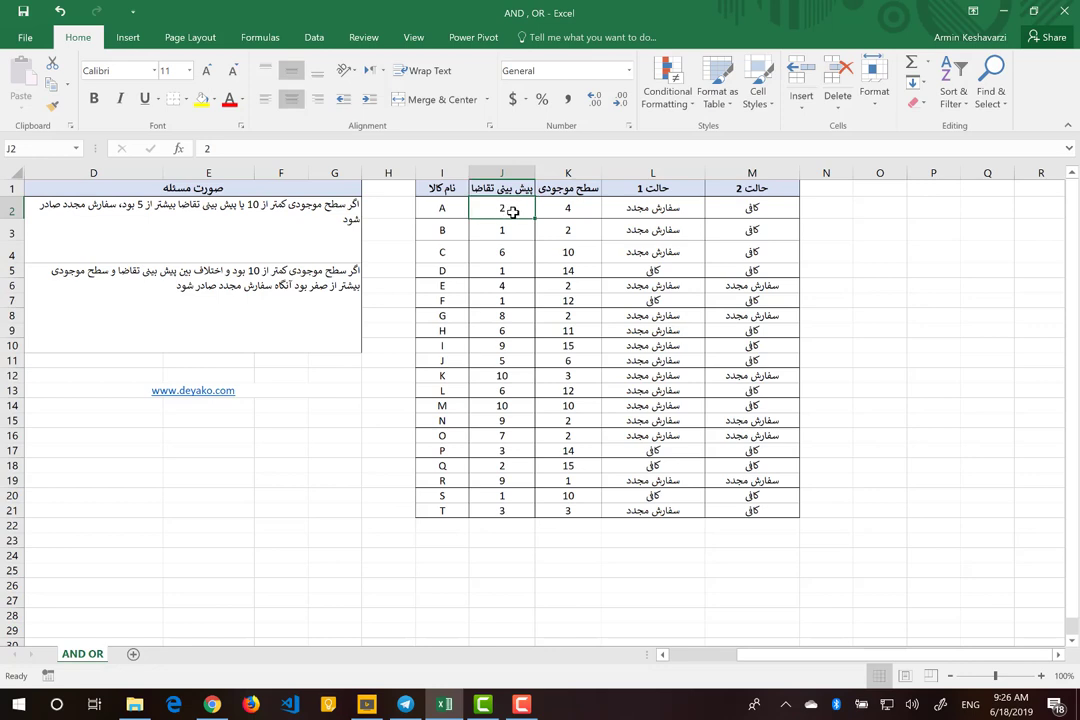
{"action": "left_click_drag", "start_coordinate": [512, 211], "coordinate": [592, 214]}
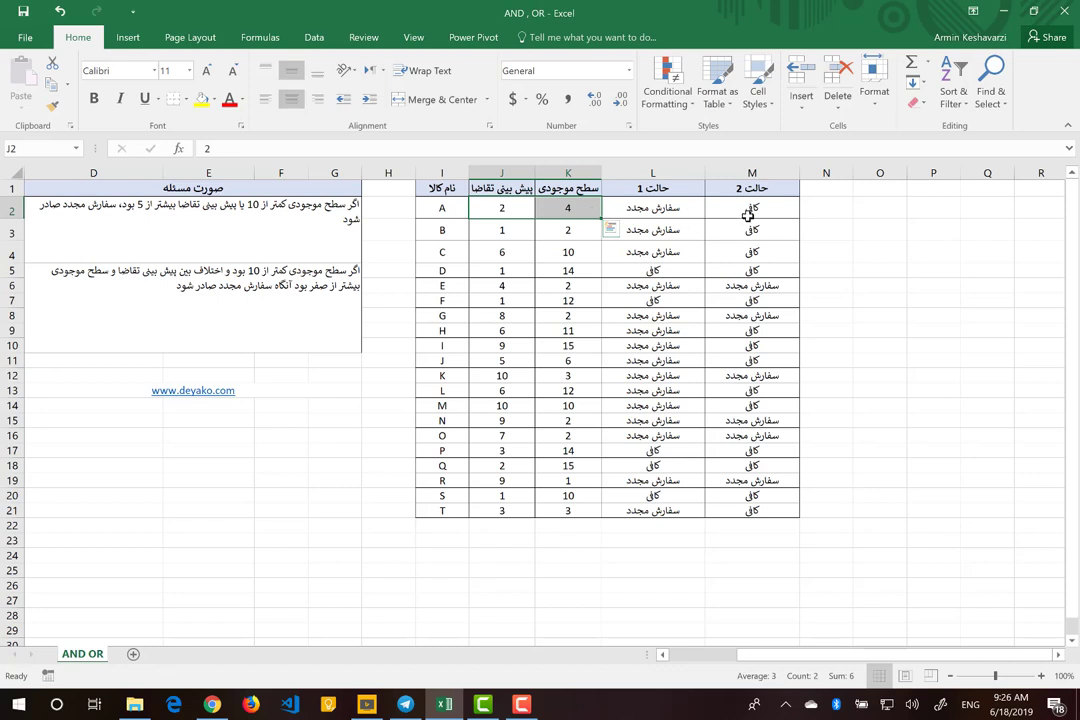
Examine the AND conditions K2<10 and (J2-K2)>0 one by one in the formula in M2.
{"action": "left_click", "coordinate": [712, 207]}
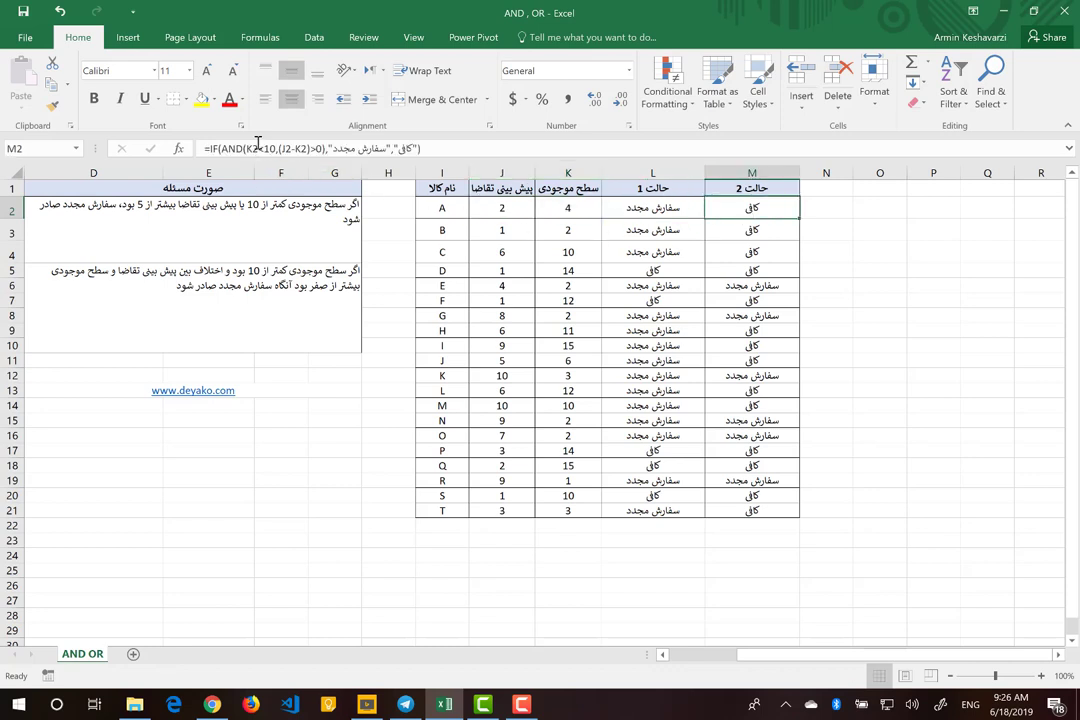
{"action": "left_click", "coordinate": [255, 147]}
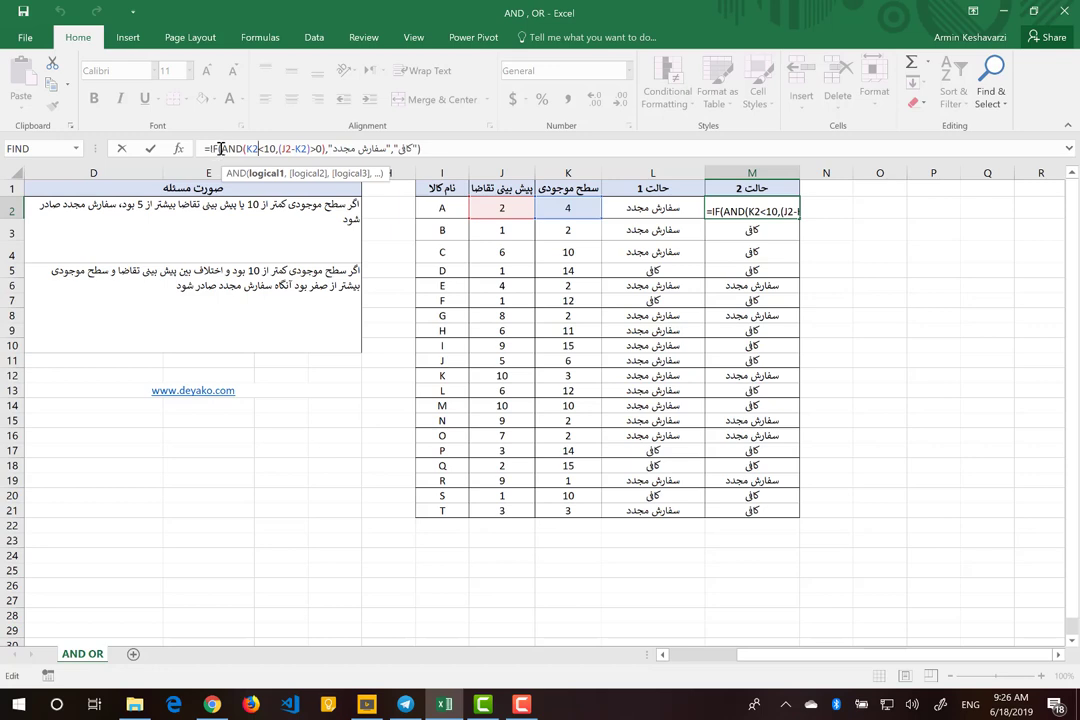
{"action": "left_click_drag", "start_coordinate": [247, 149], "coordinate": [281, 150]}
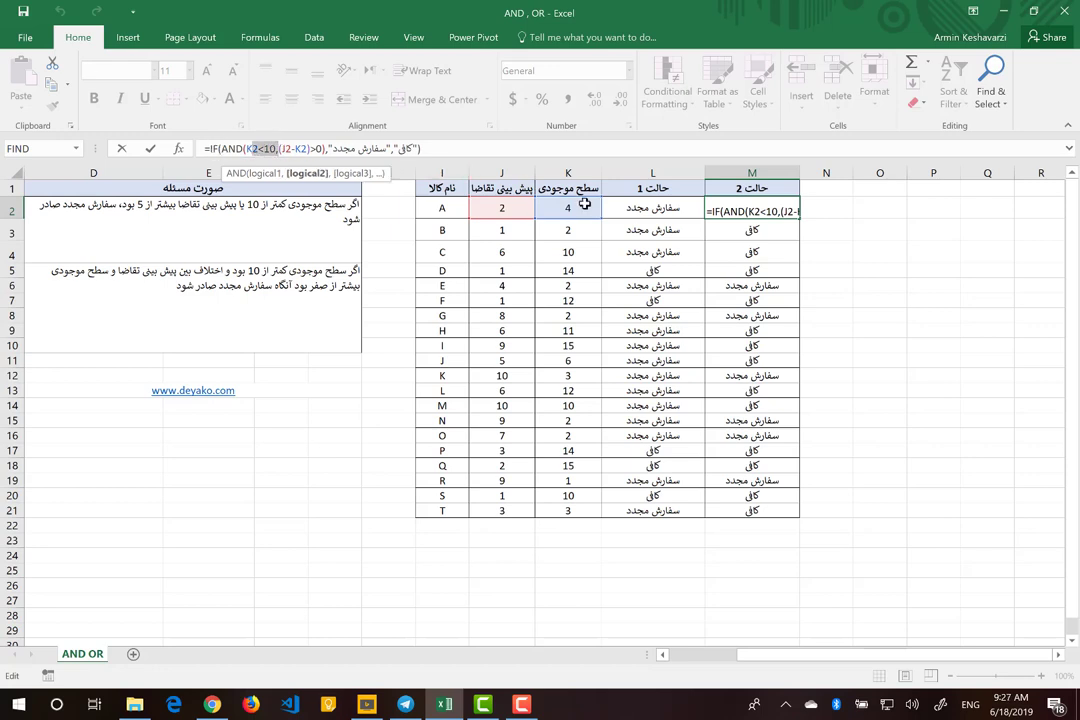
{"action": "left_click", "coordinate": [280, 148]}
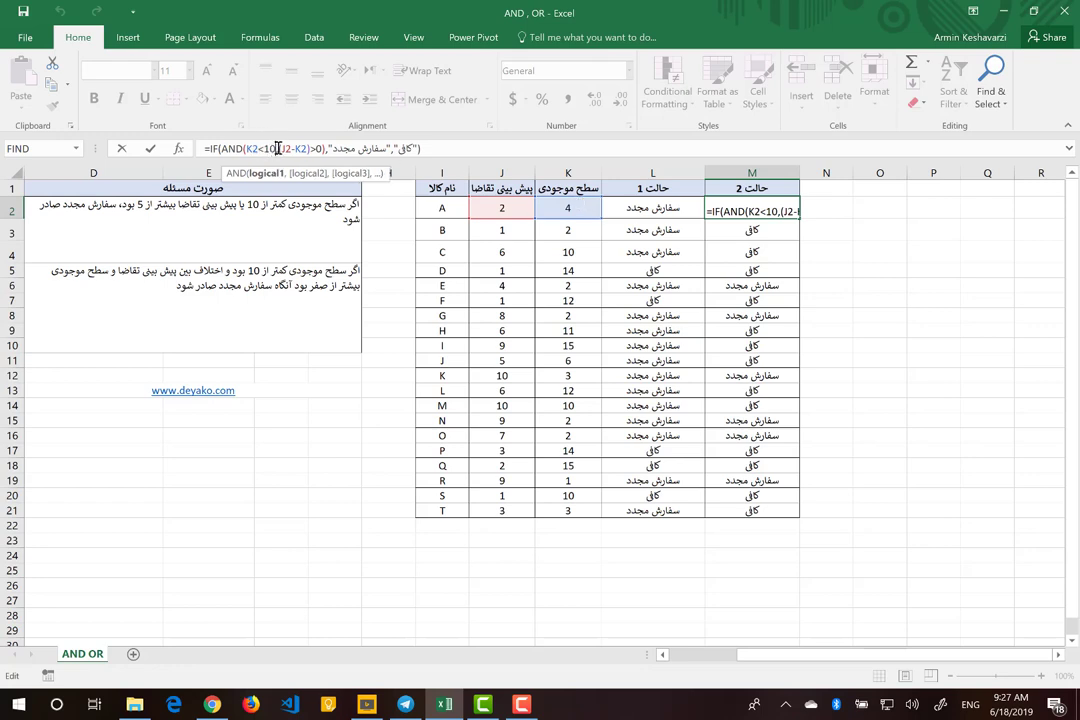
{"action": "left_click_drag", "start_coordinate": [280, 148], "coordinate": [322, 148]}
{"action": "left_click", "coordinate": [322, 148]}
{"action": "type", "text": ")"}
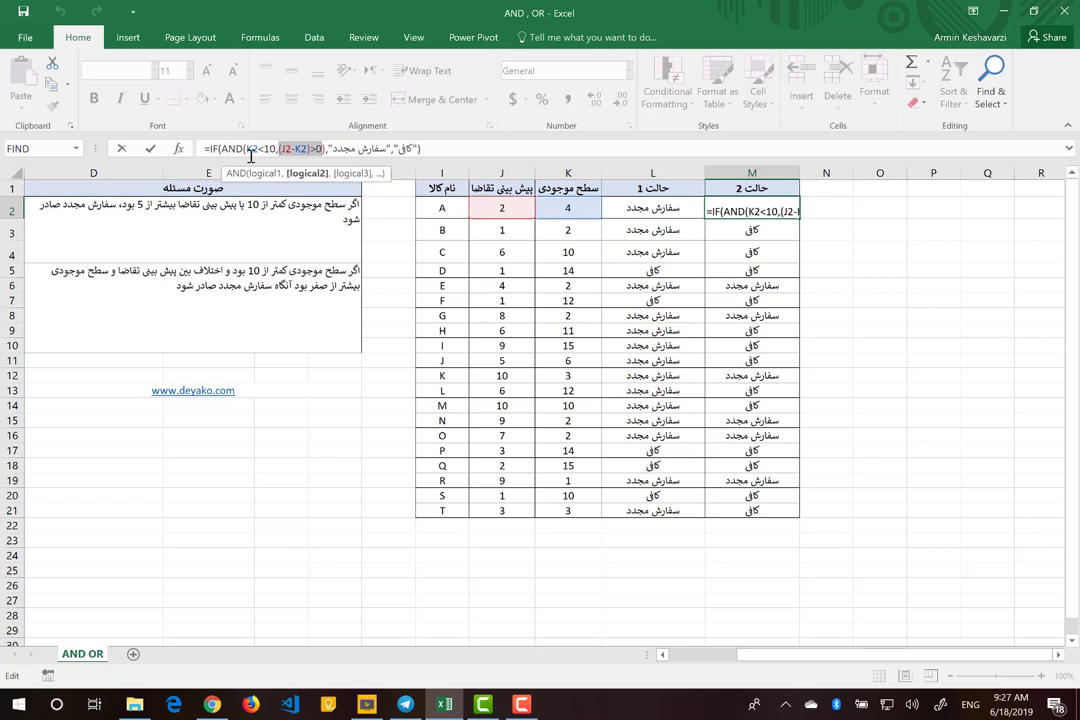
Review the stock condition, the J2-K2 difference and the complete AND test in M2, leaving the formula as is.
{"action": "left_click", "coordinate": [248, 148]}
{"action": "left_click", "coordinate": [282, 148]}
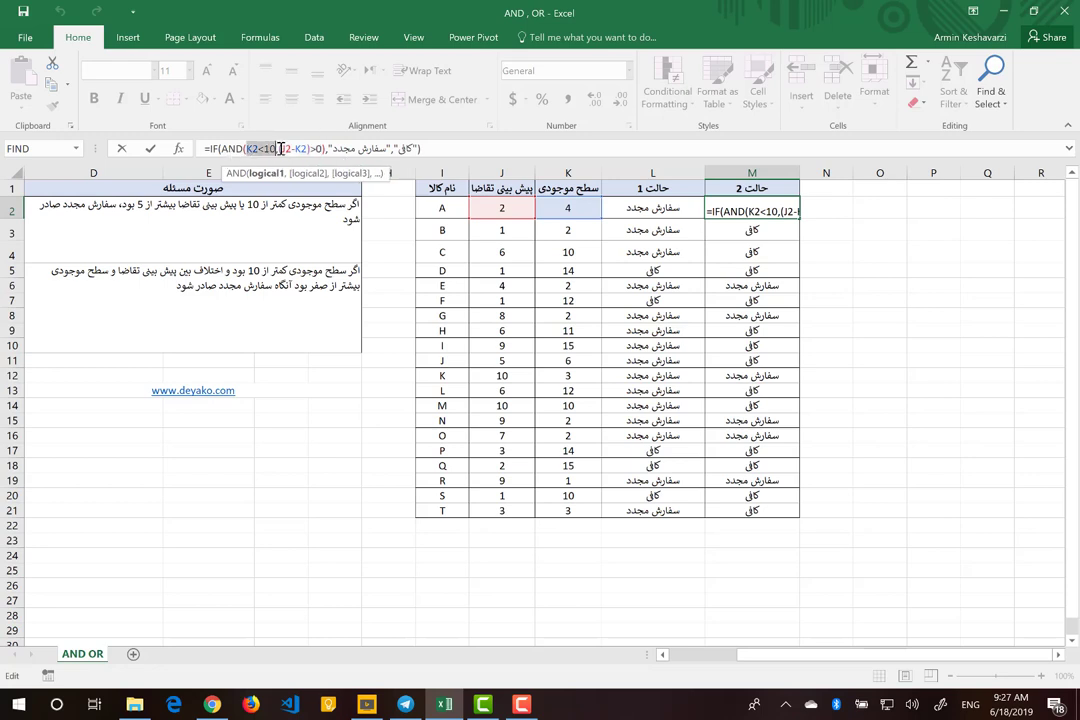
{"action": "left_click_drag", "start_coordinate": [282, 148], "coordinate": [311, 148]}
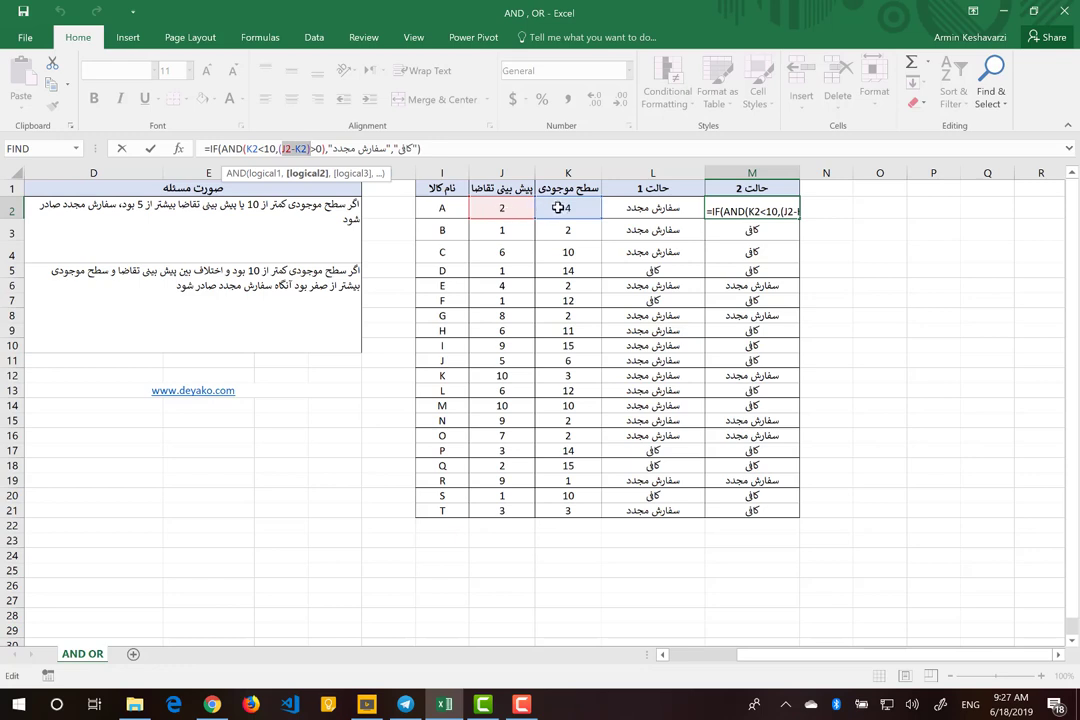
{"action": "left_click", "coordinate": [224, 148]}
{"action": "left_click_drag", "start_coordinate": [224, 148], "coordinate": [316, 155]}
{"action": "left_click", "coordinate": [291, 149]}
{"action": "key", "text": "Return"}
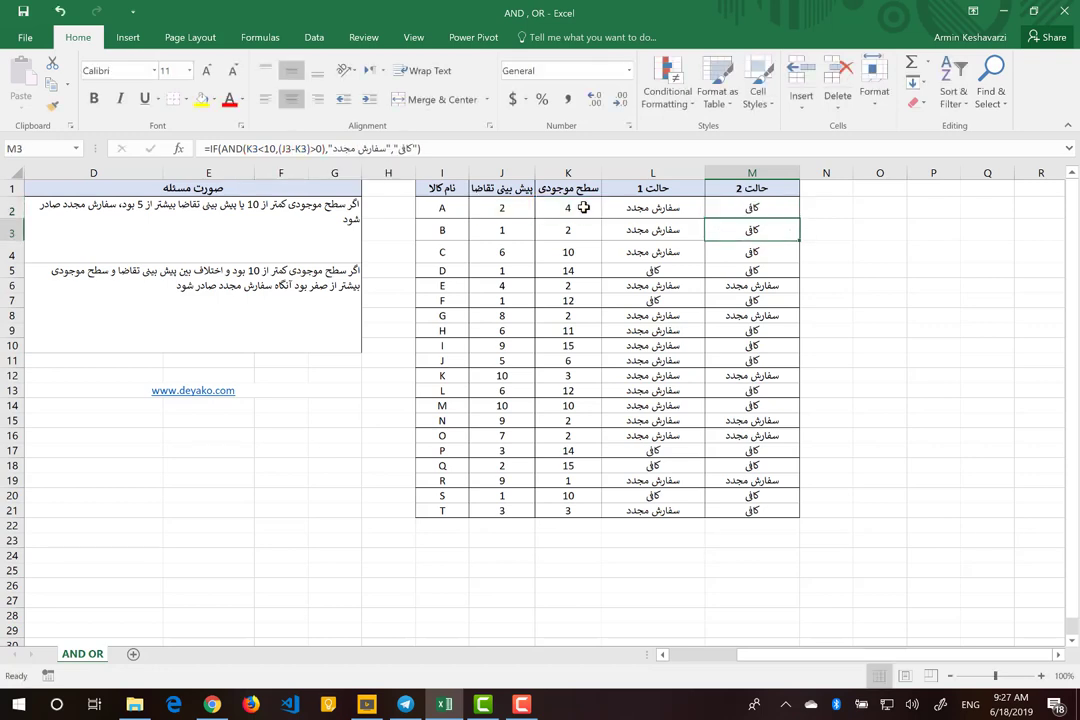
Examine product B's AND-based reorder formula in M3 with its referenced cells J3 and K3, leaving it as is.
{"action": "left_click", "coordinate": [267, 149]}
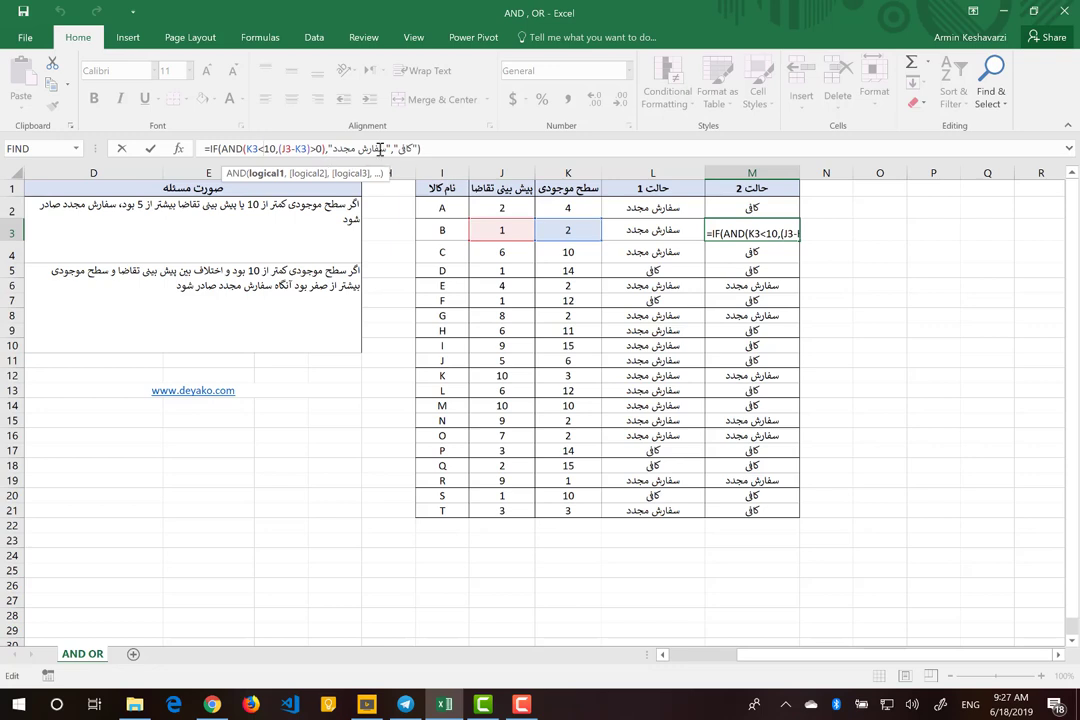
{"action": "key", "text": "Return"}
{"action": "key", "text": "Down"}
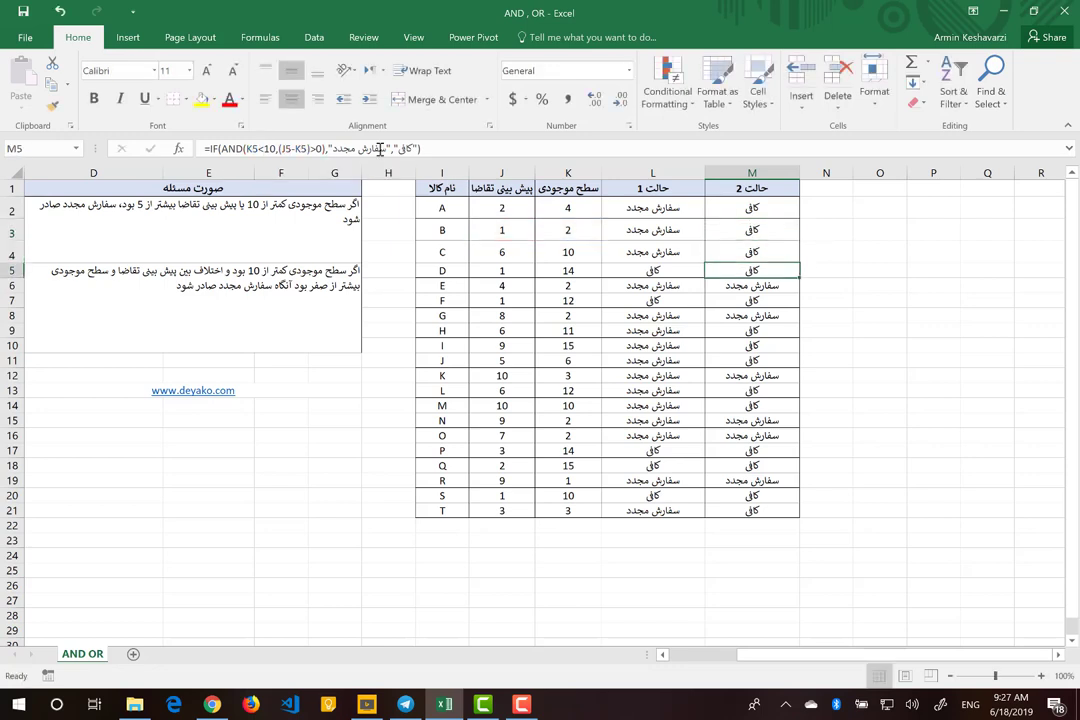
Examine the AND conditions K6<10 and (J6-K6)>0 and the text results in product E's formula in M6, leaving it as is.
{"action": "key", "text": "Down"}
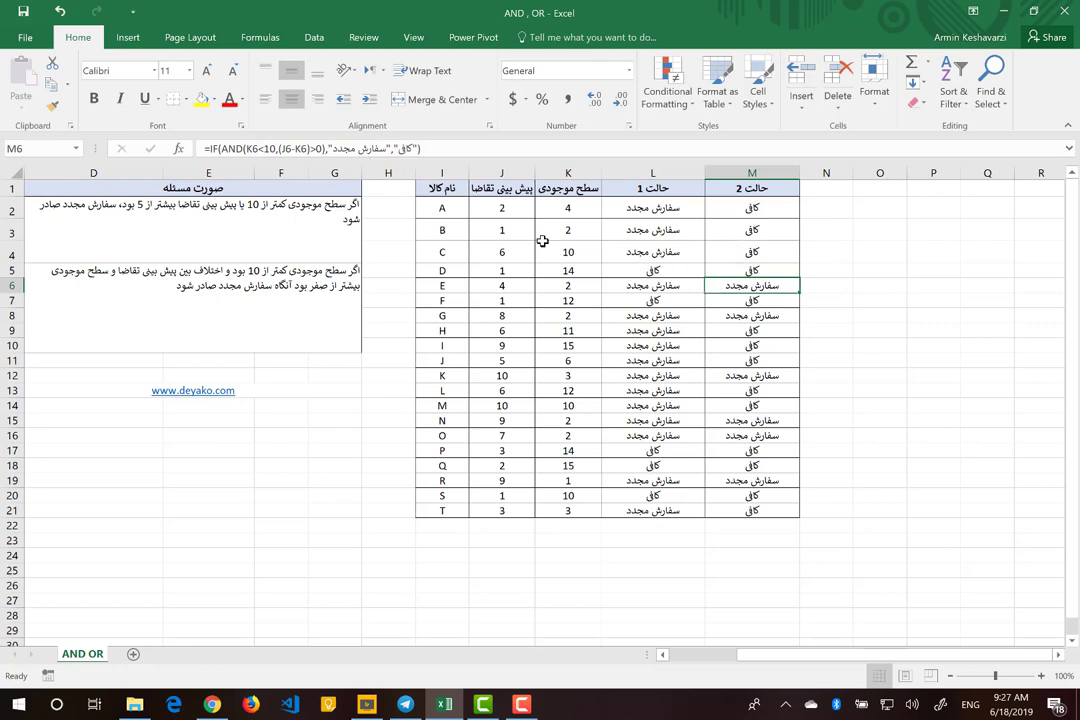
{"action": "left_click", "coordinate": [260, 149]}
{"action": "left_click", "coordinate": [260, 149]}
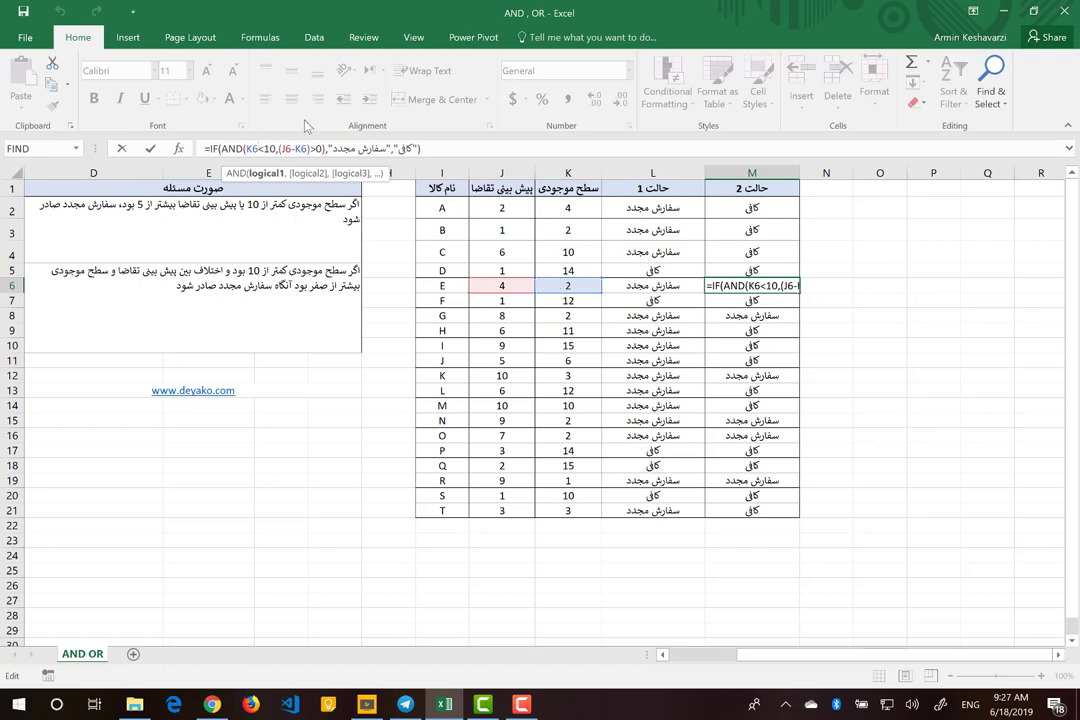
{"action": "double_click", "coordinate": [256, 149]}
{"action": "left_click_drag", "start_coordinate": [333, 149], "coordinate": [406, 152]}
{"action": "key", "text": "Return"}
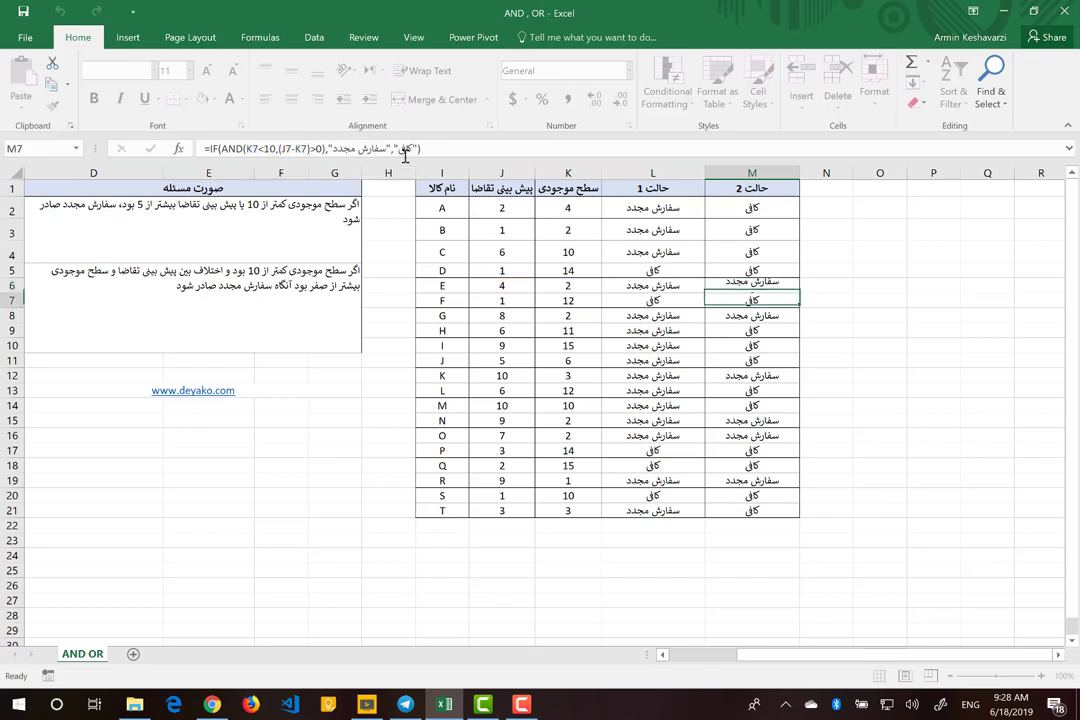
Compare the OR and AND formulas of products C and F in columns L and M, and review the second problem statement in D5.
{"action": "left_click", "coordinate": [780, 249]}
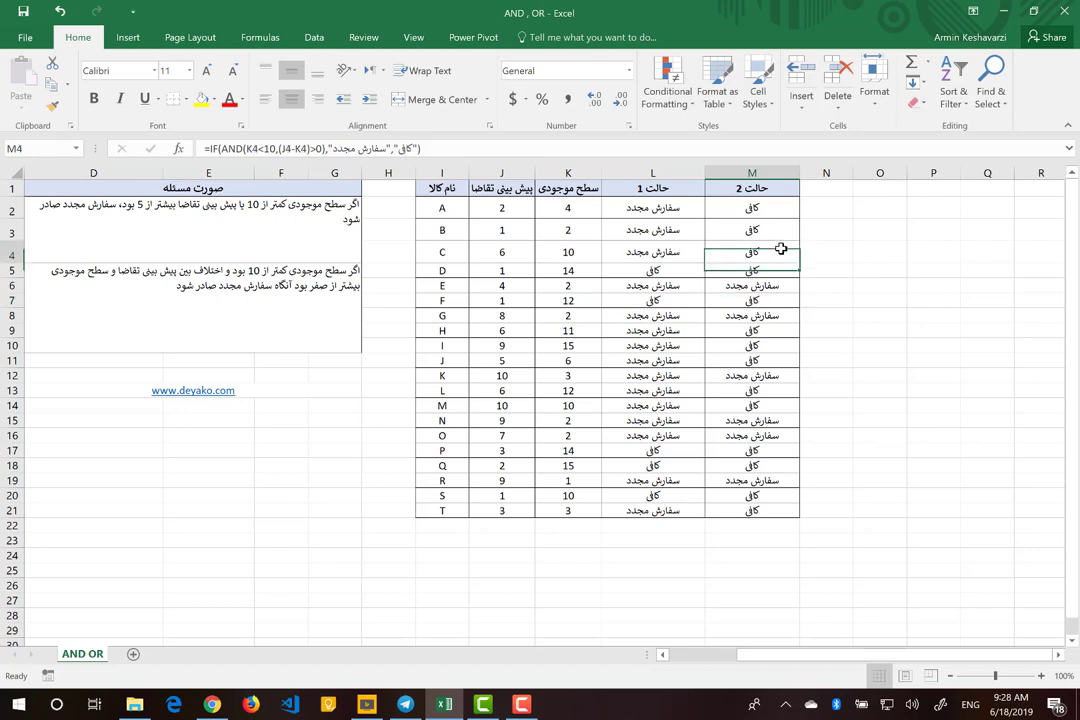
{"action": "left_click", "coordinate": [696, 251]}
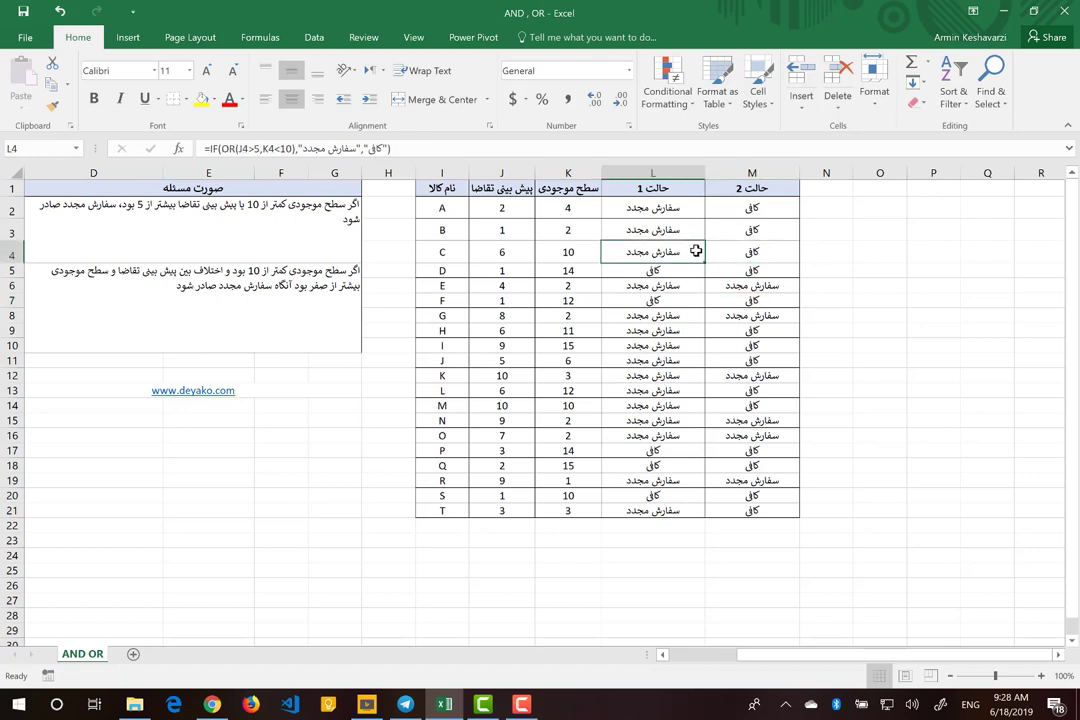
{"action": "left_click", "coordinate": [775, 256]}
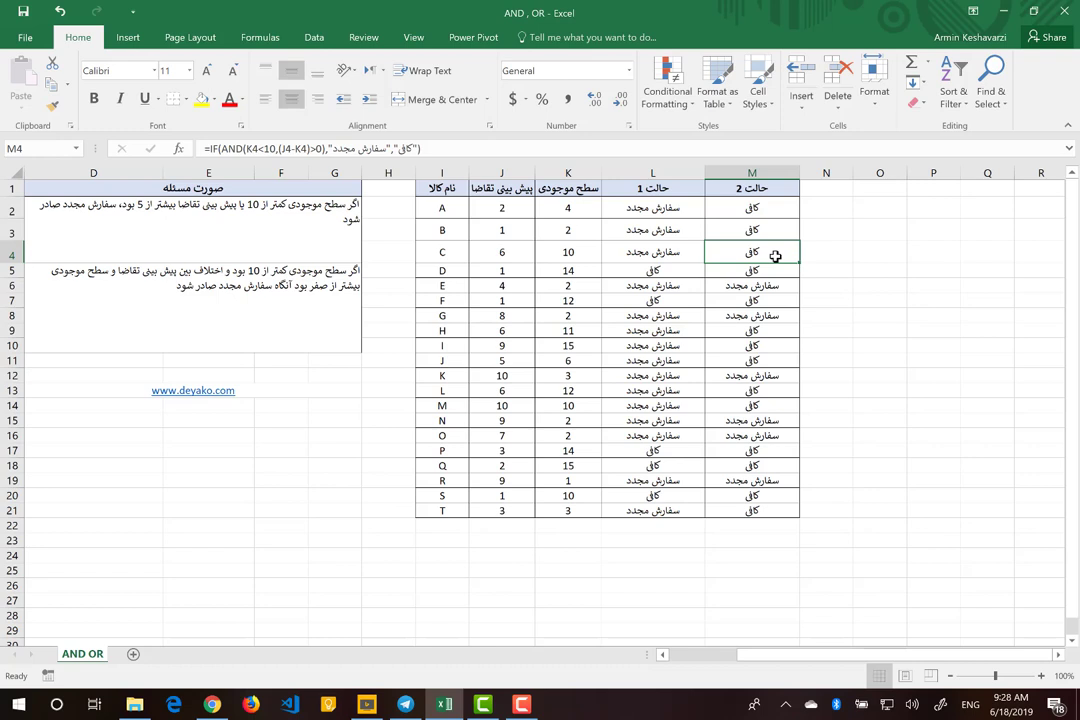
{"action": "left_click", "coordinate": [689, 301]}
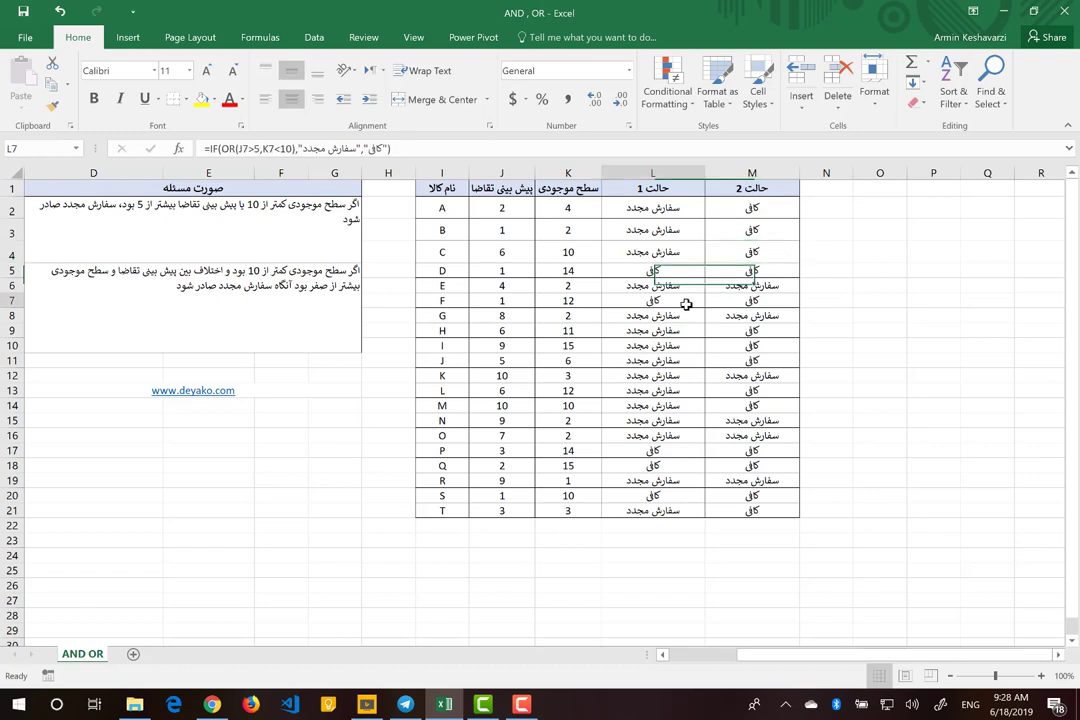
{"action": "left_click", "coordinate": [750, 298]}
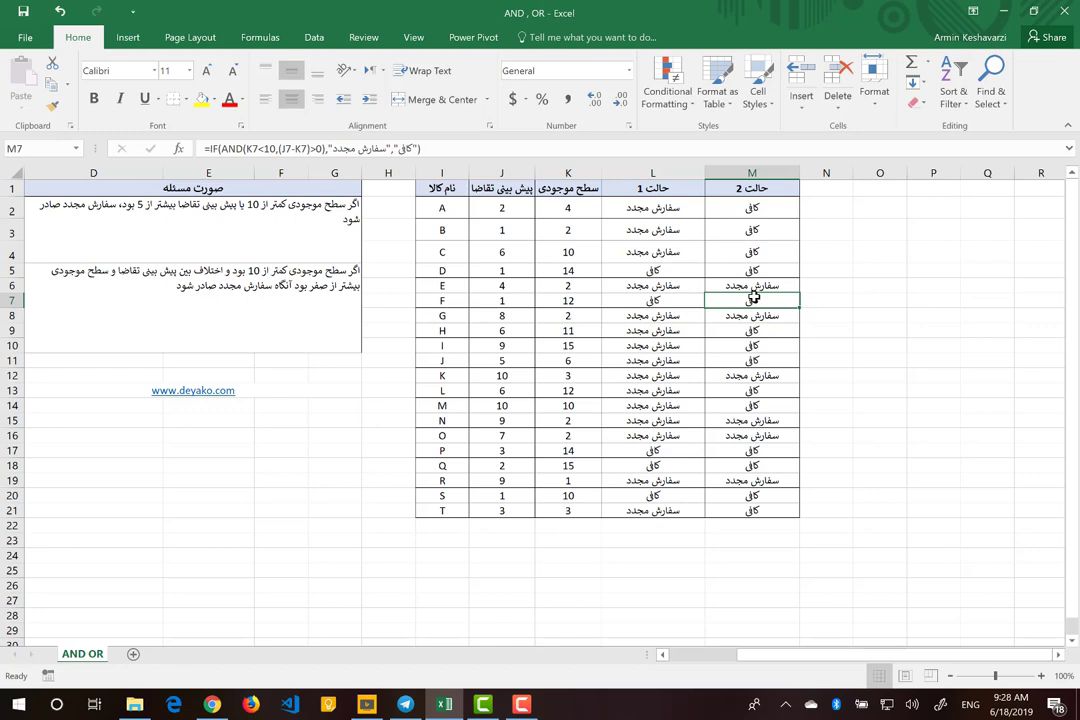
{"action": "left_click", "coordinate": [276, 276]}
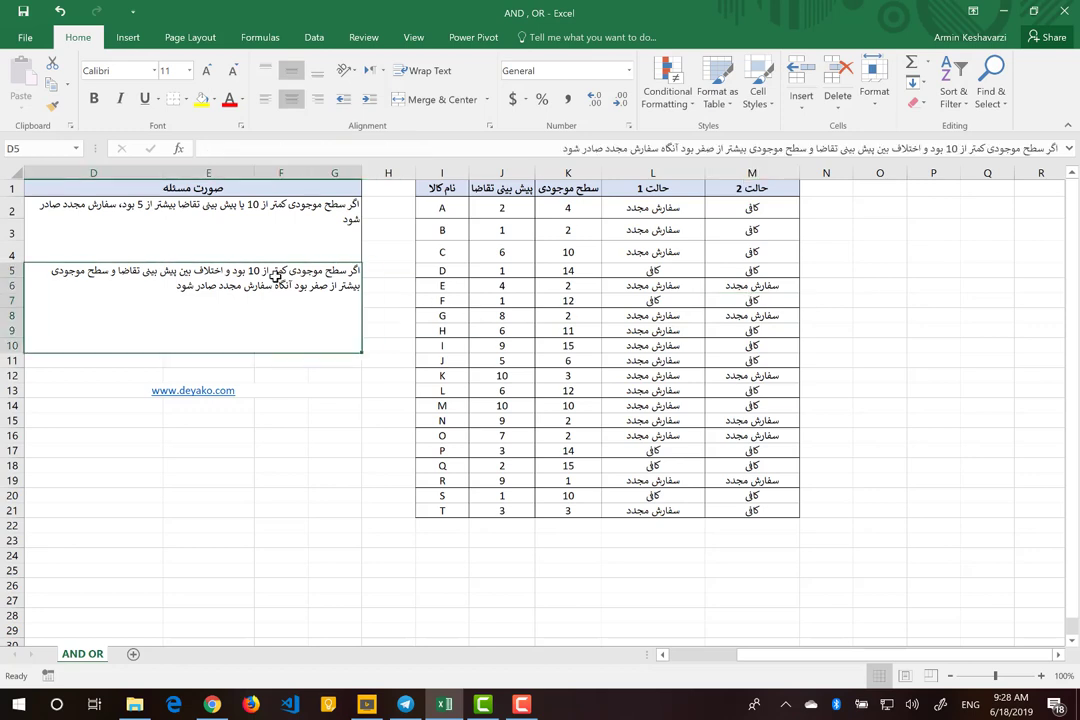
{"action": "left_click", "coordinate": [760, 298]}
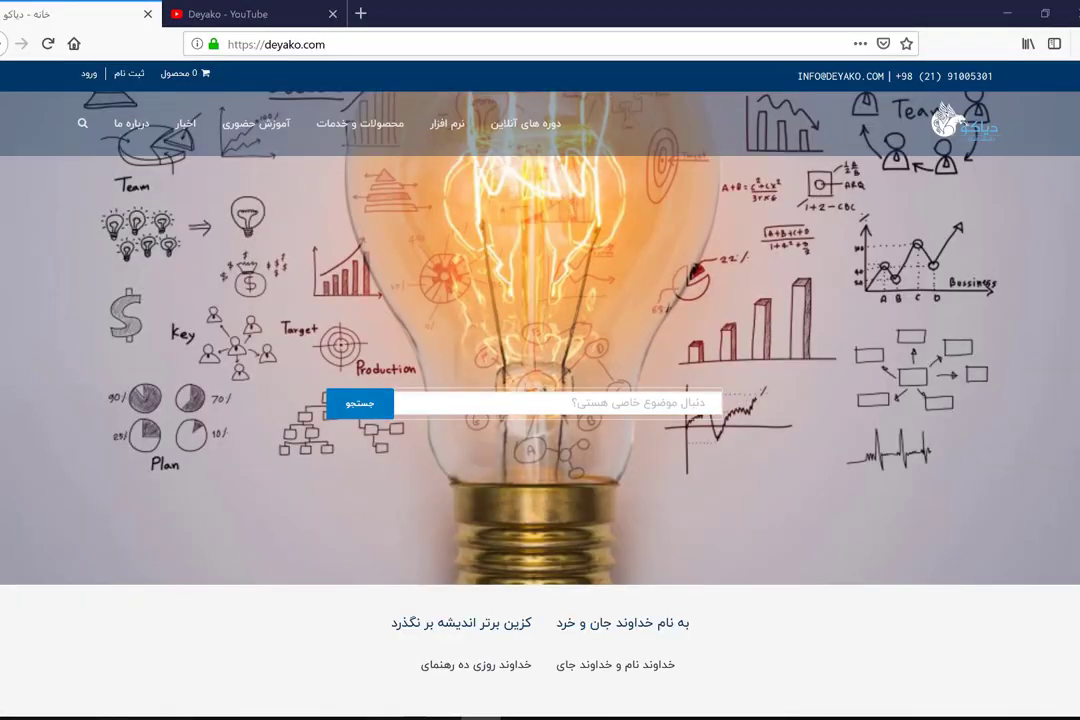
View Deyako's YouTube channel page and switch to Telegram to view the Deyako channel info.
{"action": "left_click", "coordinate": [260, 14]}
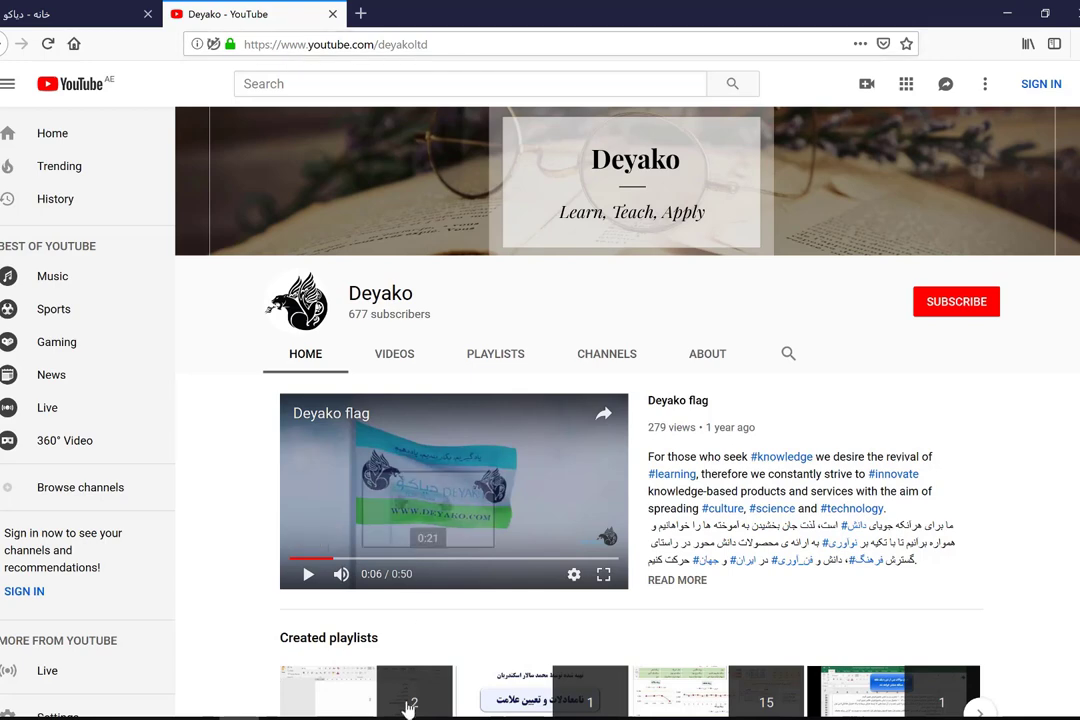
{"action": "key", "text": "alt+Tab"}
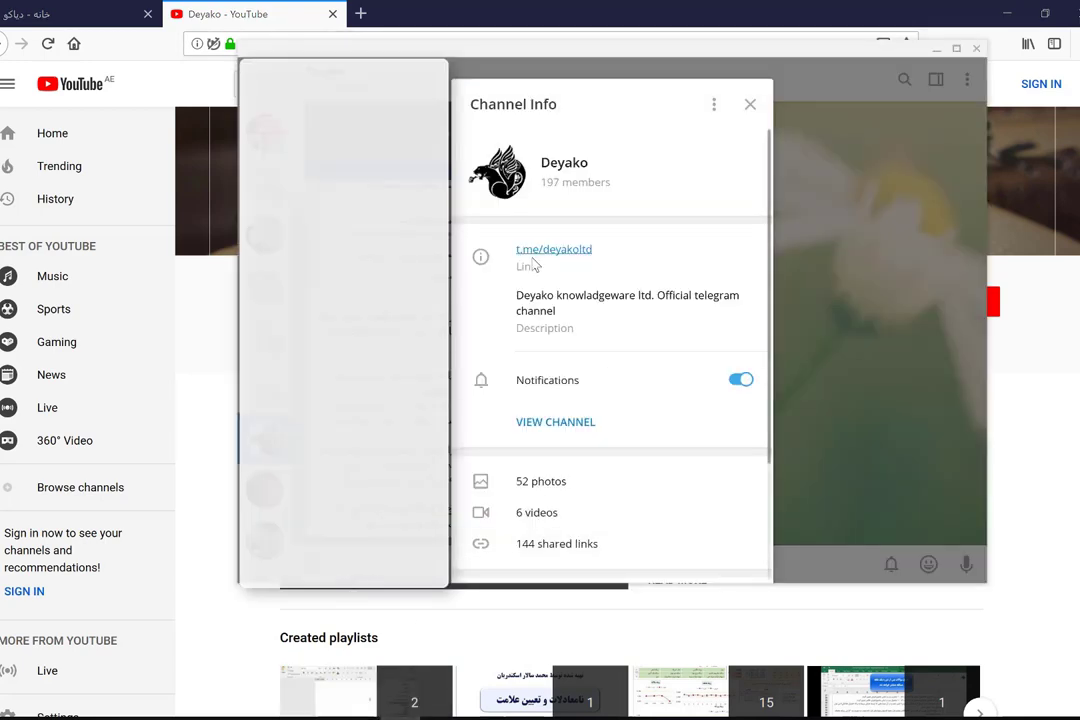